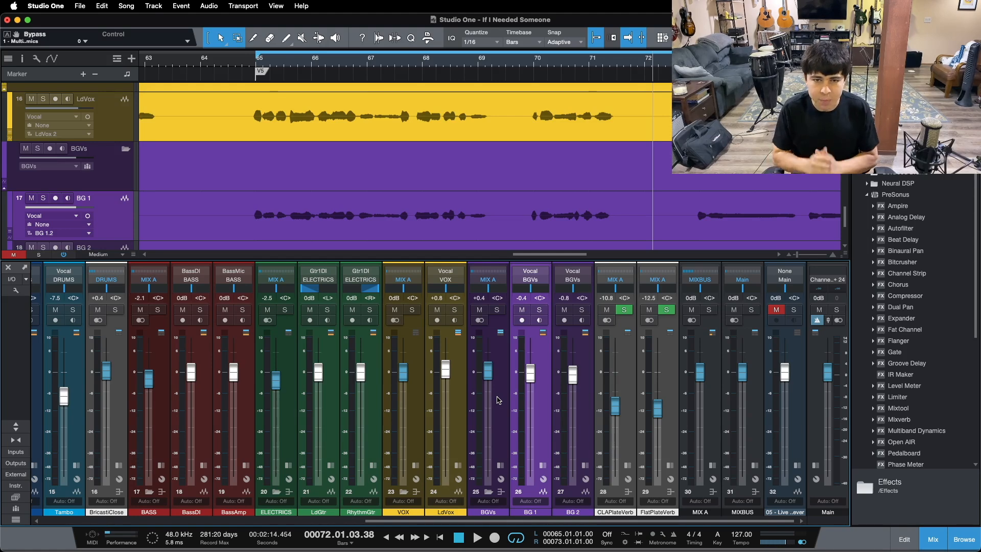
# Step: Place the playback position just before the V5 marker at bar 65 and play the full mix
pyautogui.click(498, 400)
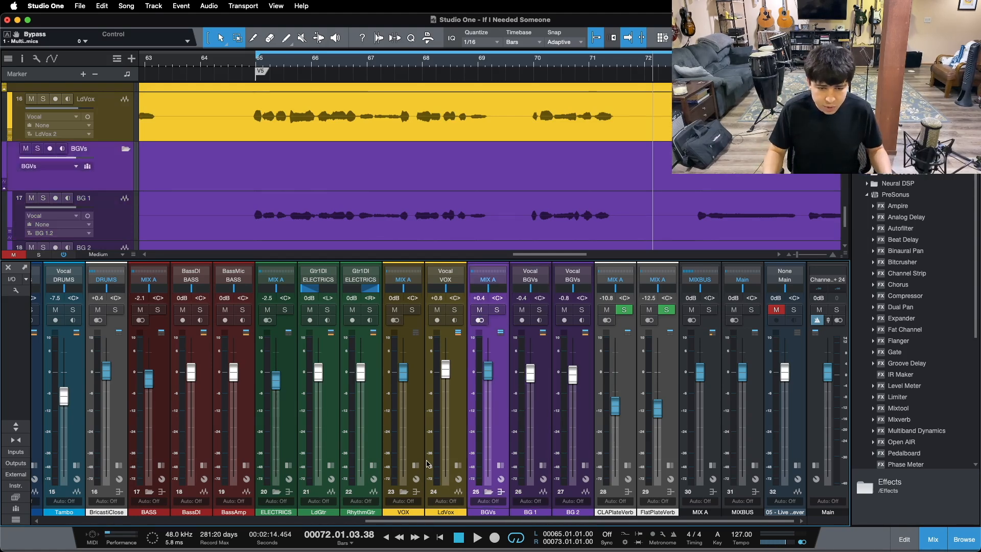
pyautogui.click(459, 424)
pyautogui.moveTo(390, 63); pyautogui.dragTo(407, 45)
pyautogui.moveTo(159, 62); pyautogui.dragTo(235, 68)
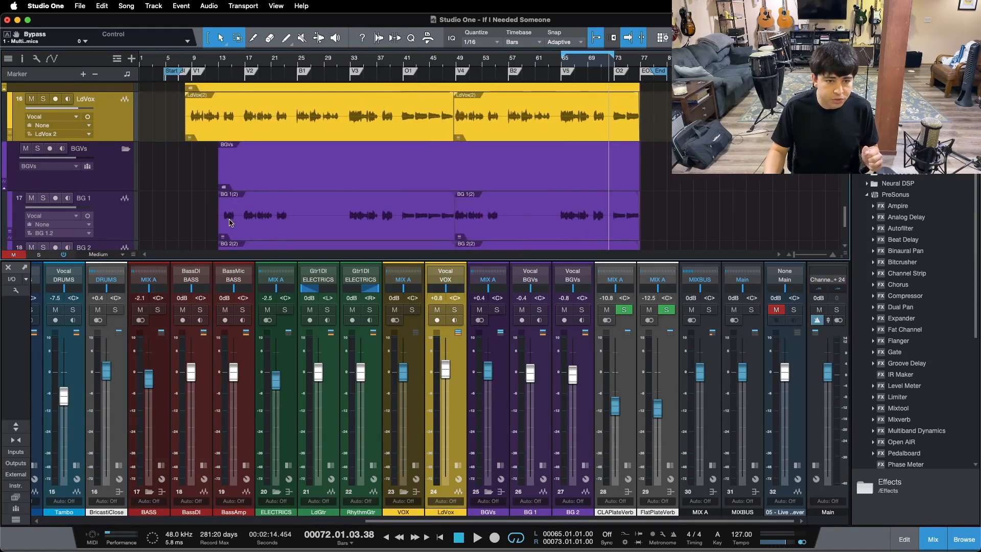
pyautogui.scroll(-1, 229, 222)
pyautogui.scroll(2, 553, 97)
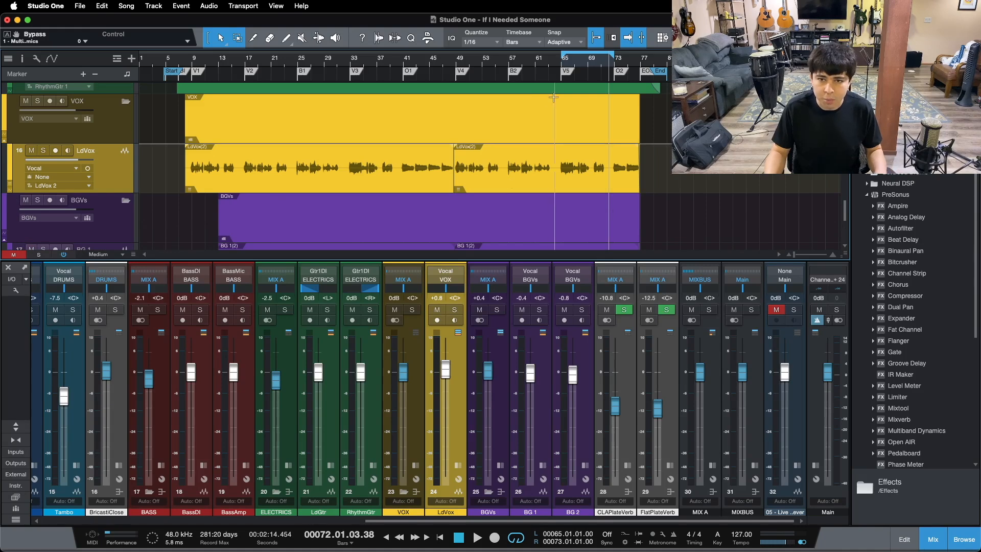
pyautogui.moveTo(579, 64); pyautogui.dragTo(393, 105)
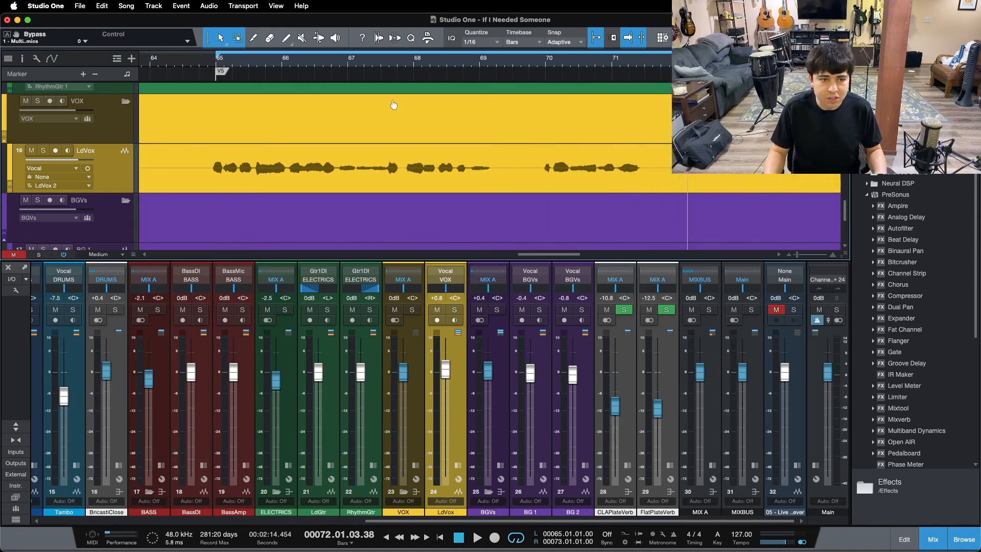
pyautogui.click(207, 64)
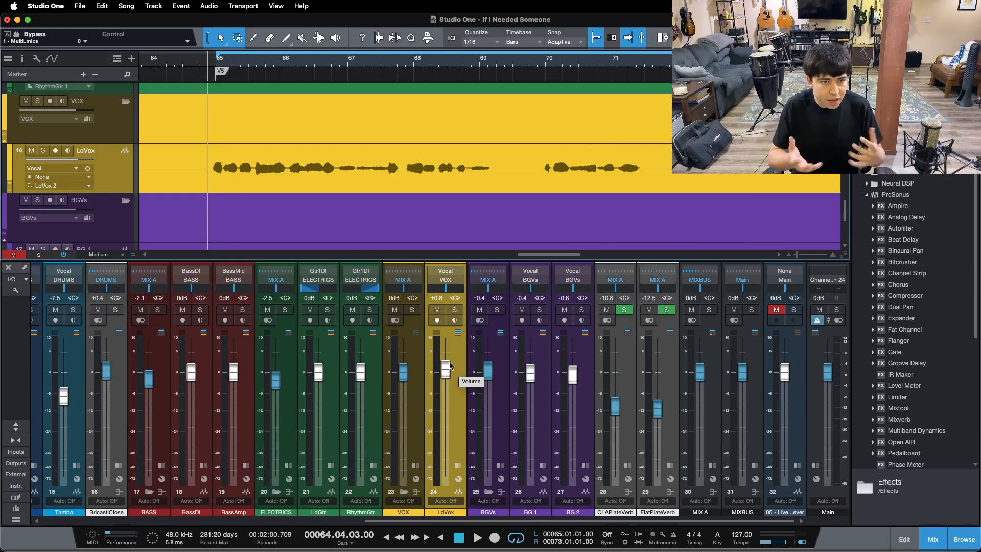
pyautogui.press('space')
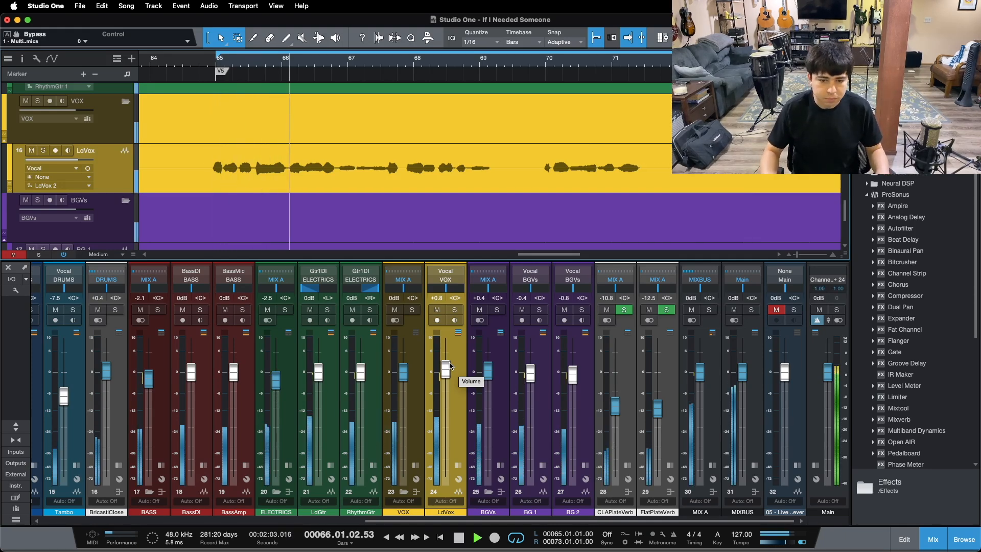
# Step: Shift the loop range to run from 64.04.03.00 to 72.04.03.00, starting just before the V5 marker
pyautogui.click(499, 416)
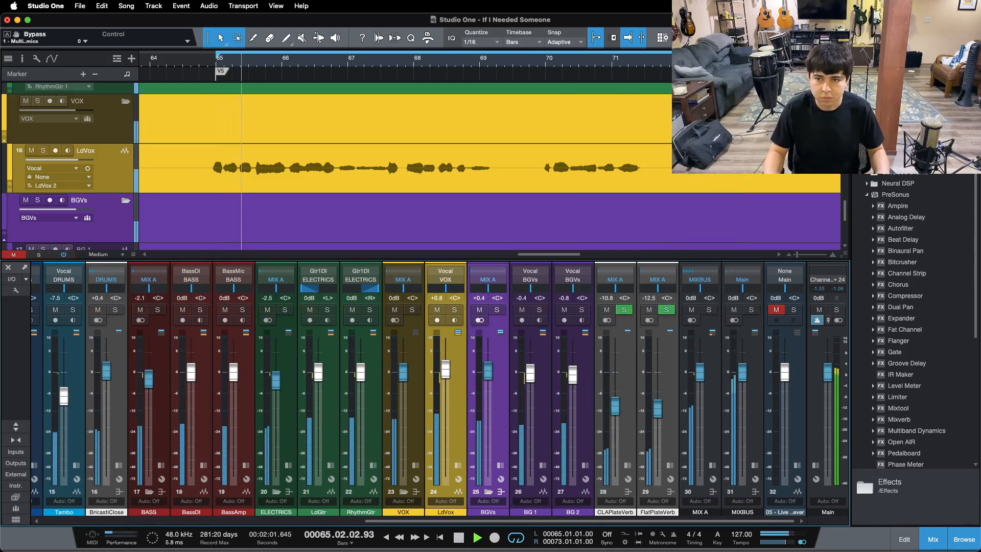
pyautogui.moveTo(743, 56); pyautogui.dragTo(736, 57)
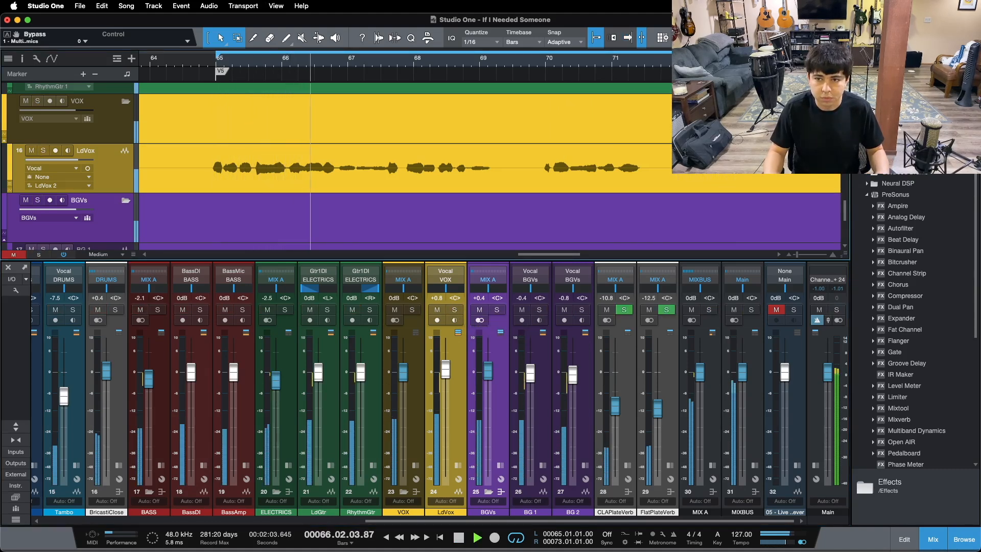
pyautogui.moveTo(215, 57); pyautogui.dragTo(208, 57)
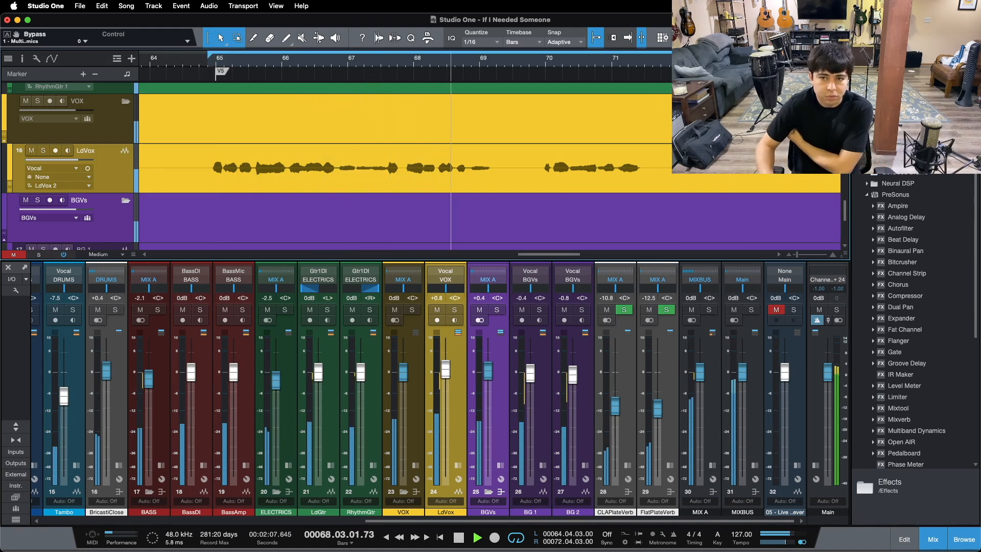
# Step: Solo the lead and background vocals, audition them through the loop, and stop playback
pyautogui.click(455, 310)
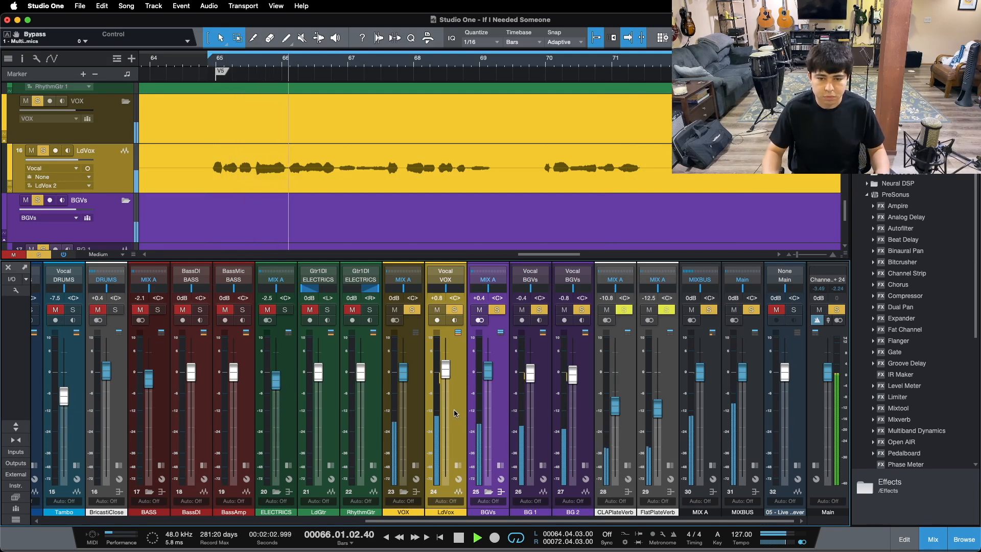
pyautogui.click(500, 425)
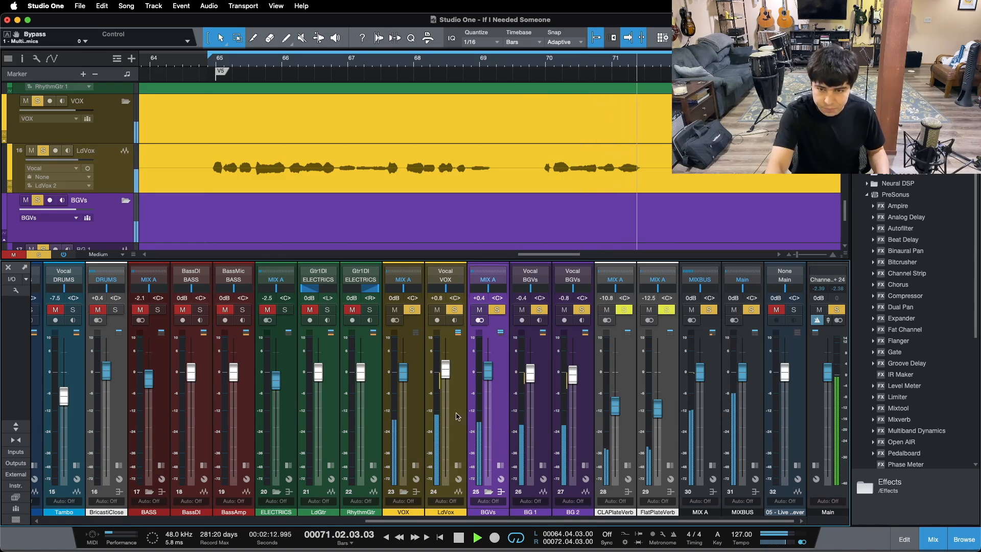
pyautogui.press('space')
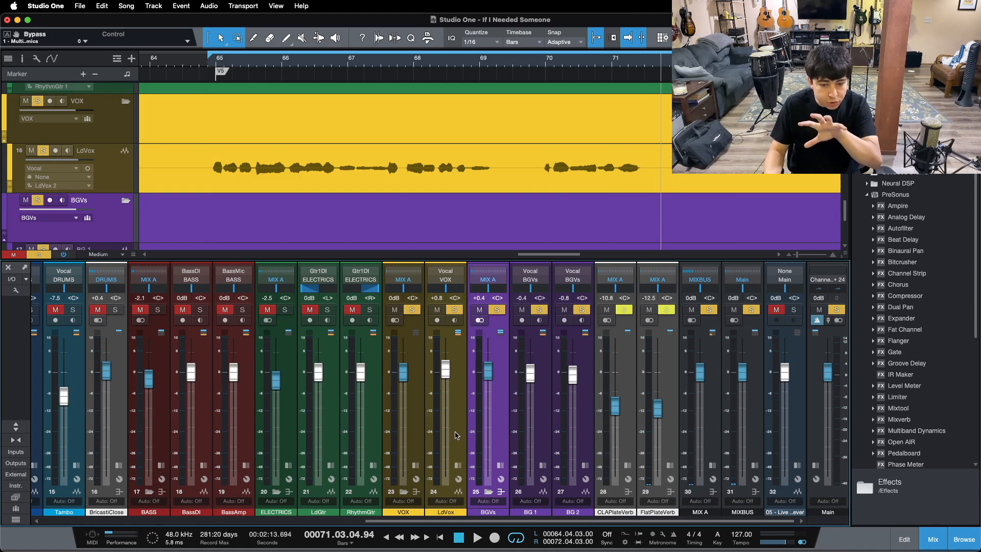
# Step: Expand the LdVox, BG 1 and BG 2 mixer channels to show their inserts and sends
pyautogui.click(456, 436)
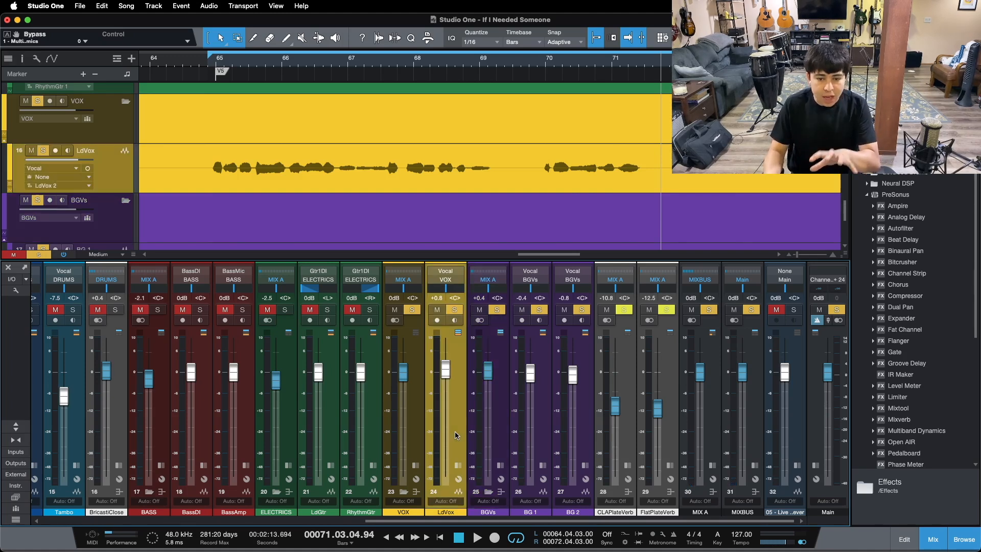
pyautogui.click(457, 465)
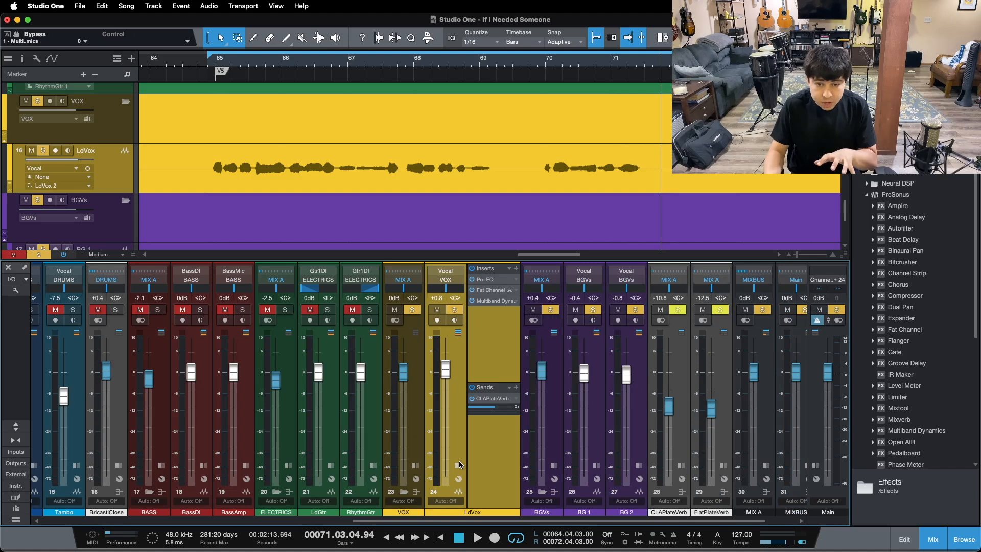
pyautogui.click(596, 464)
pyautogui.click(692, 465)
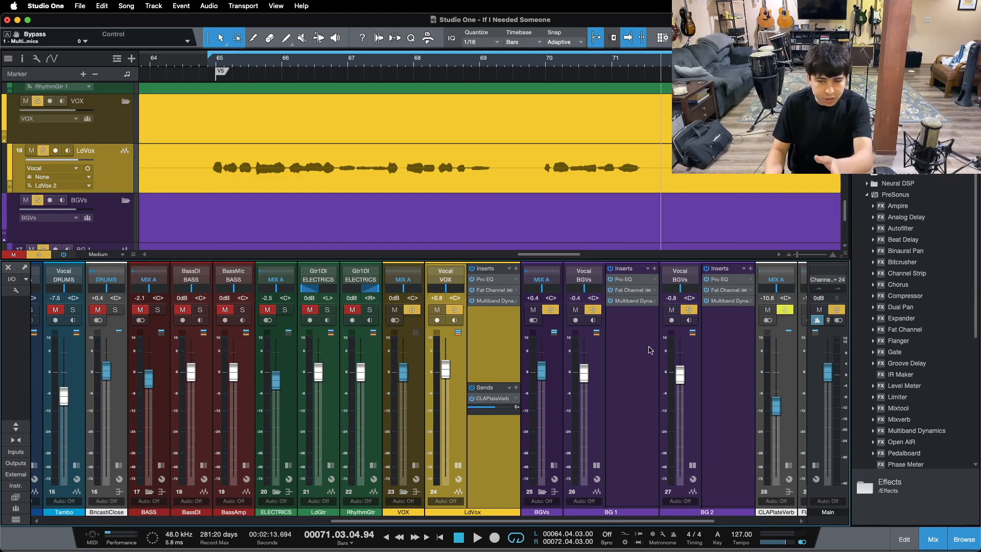
# Step: Clear all solos, play from the loop start, and mute BG 1 and BG 2 to audition the lead vocal in the mix
pyautogui.press('KP_1')
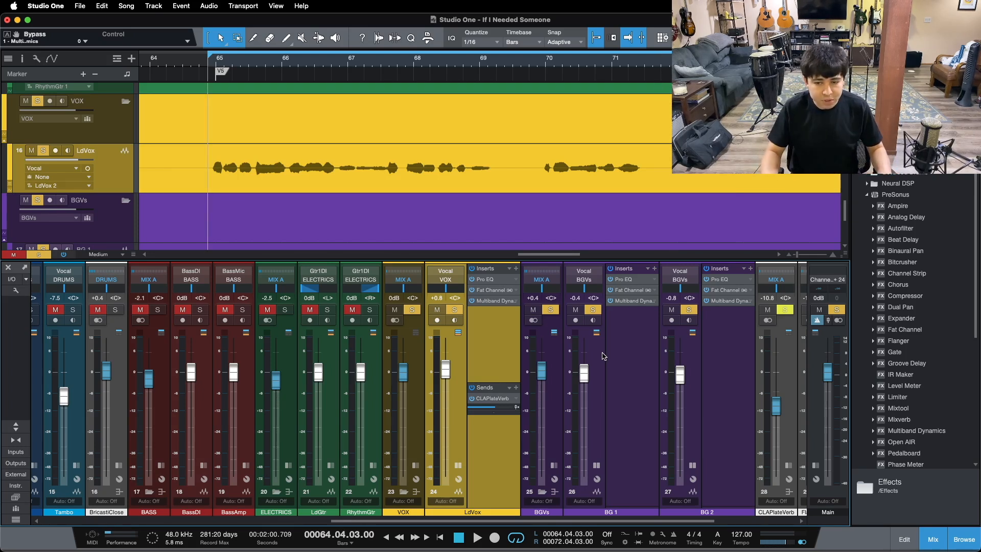
pyautogui.hotkey('shift', 's')
pyautogui.click(461, 465)
pyautogui.click(461, 465)
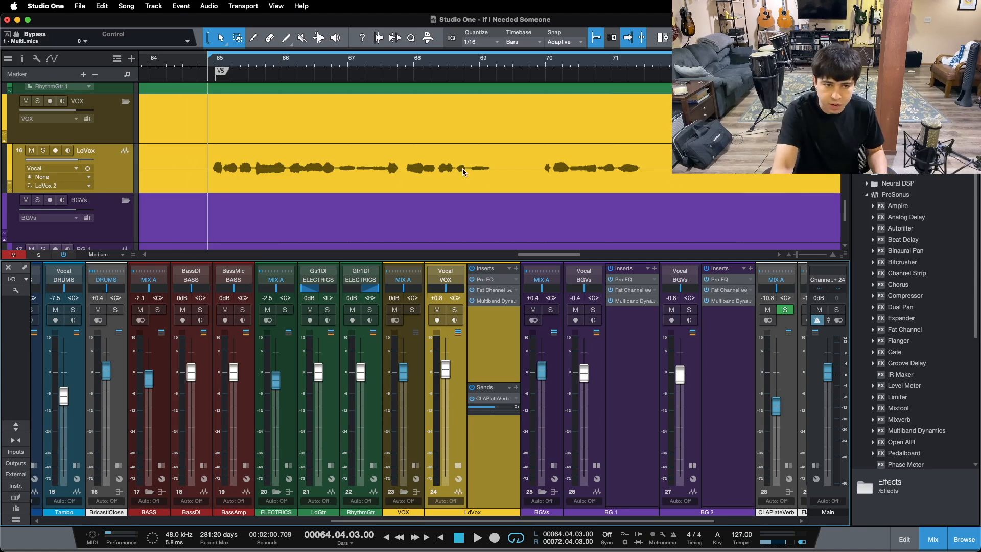
pyautogui.press('space')
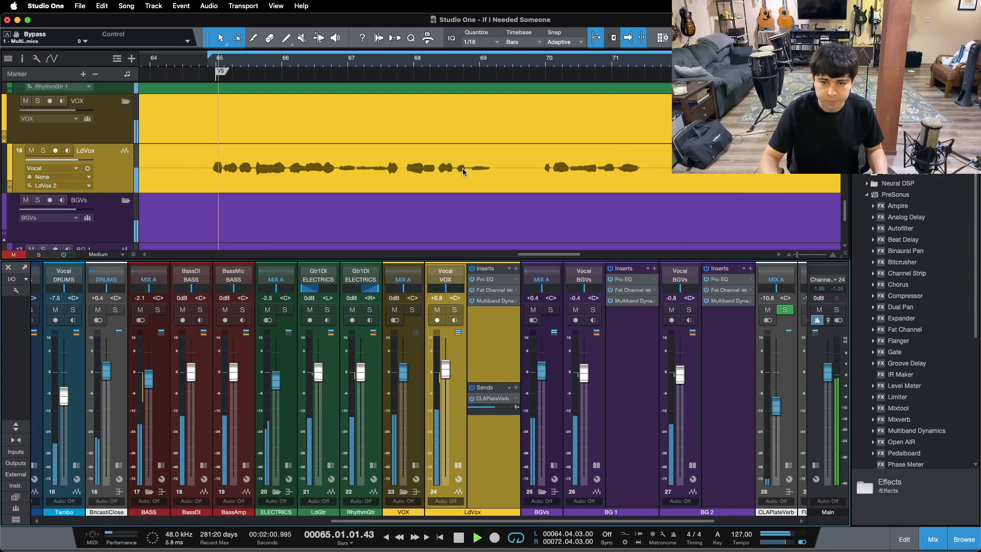
pyautogui.click(575, 310)
pyautogui.click(672, 310)
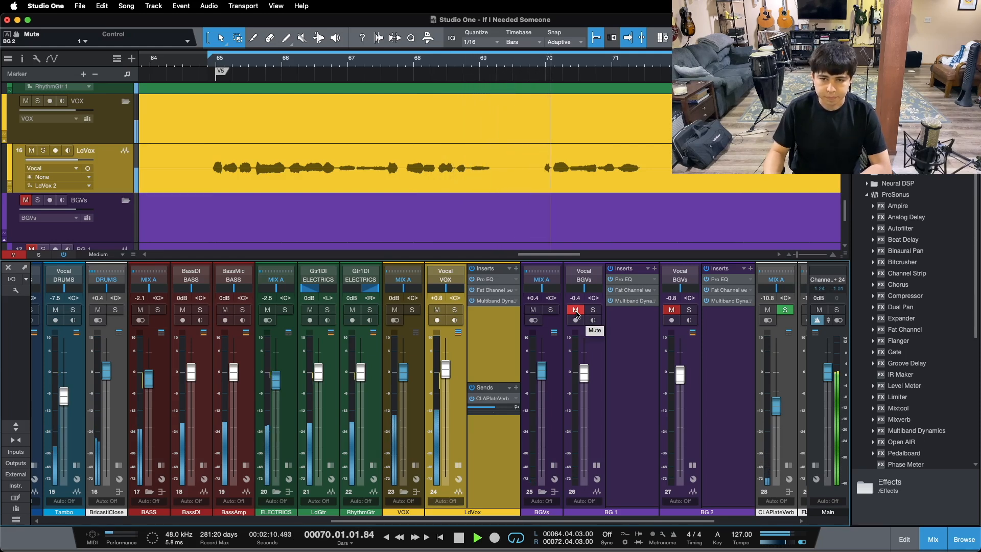
# Step: Mute LdVox, unmute BG 1, and replay from the loop start to audition that harmony alone in the mix
pyautogui.click(440, 310)
pyautogui.click(576, 310)
pyautogui.press('KP_1')
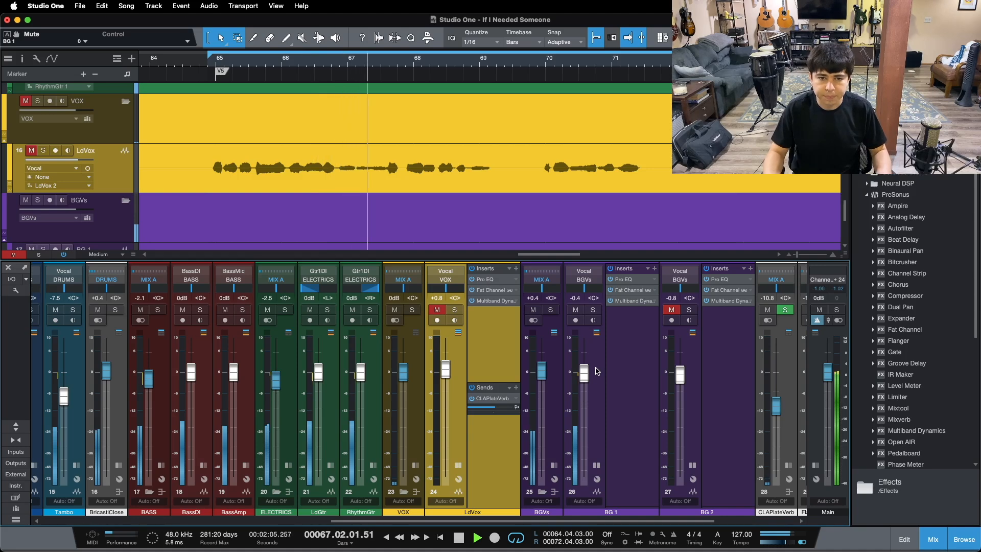
pyautogui.scroll(-3, 521, 194)
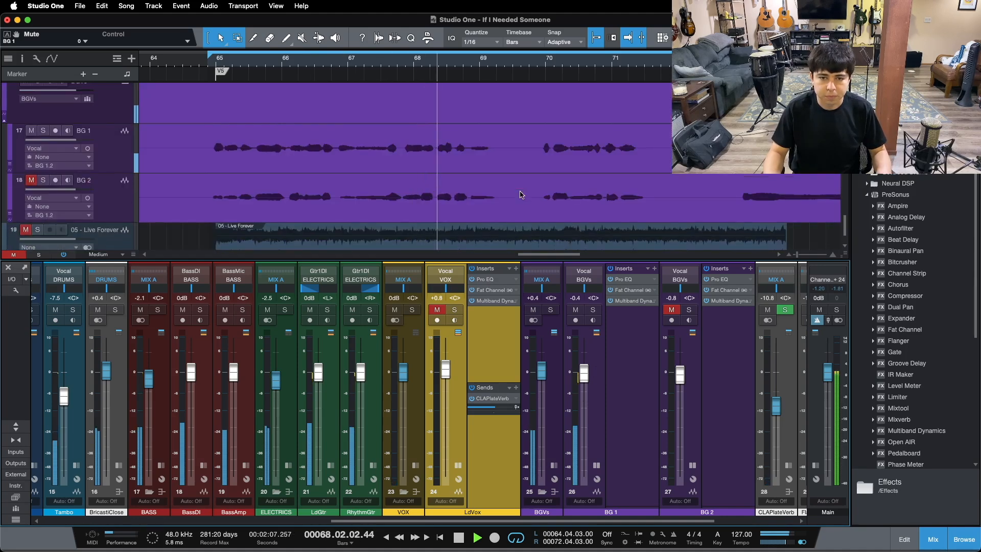
pyautogui.scroll(1, 520, 194)
pyautogui.scroll(1, 521, 194)
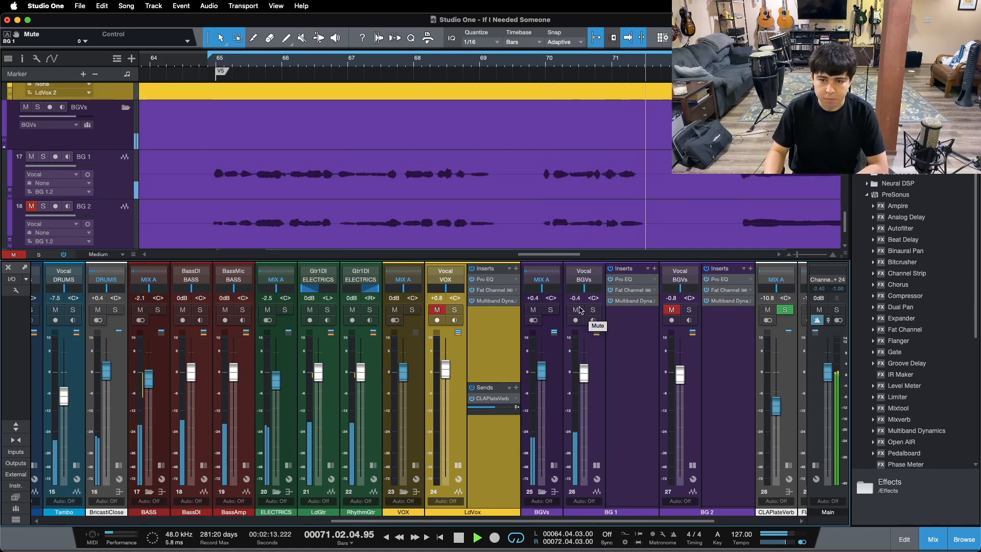
# Step: Mute BG 1 and unmute BG 2 to audition the second harmony, and stop playback
pyautogui.click(579, 310)
pyautogui.click(673, 310)
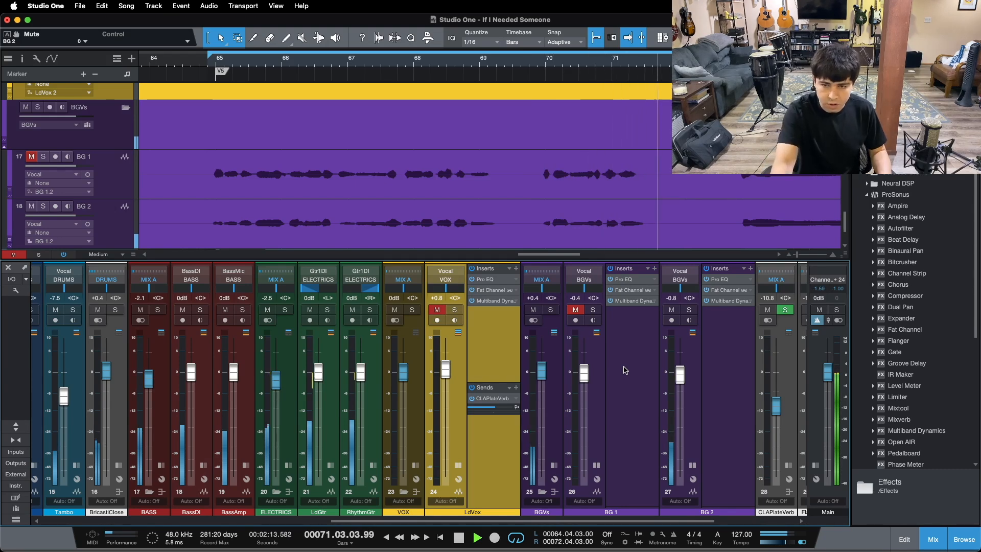
pyautogui.press('space')
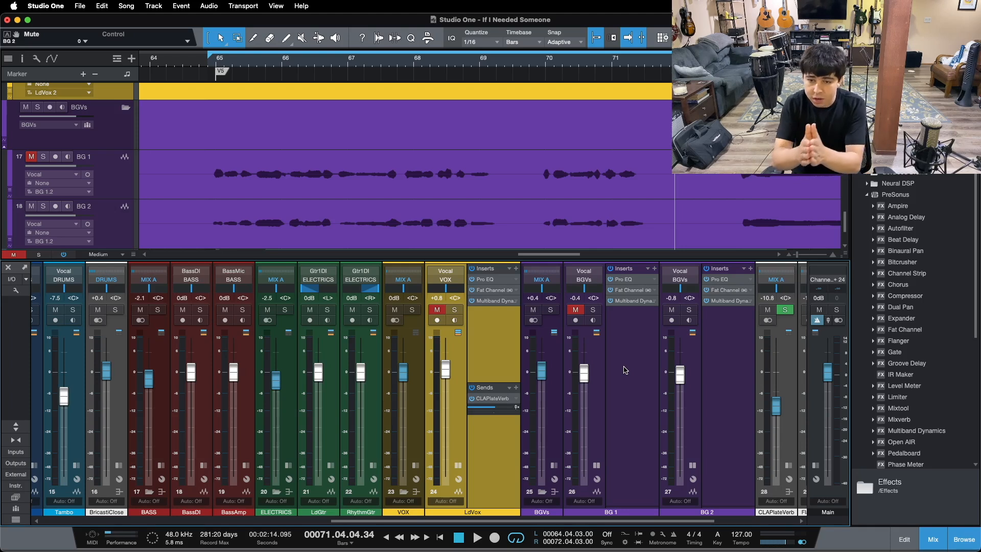
# Step: Mute BG 2, unmute LdVox, and return the playback position to the loop start
pyautogui.click(624, 369)
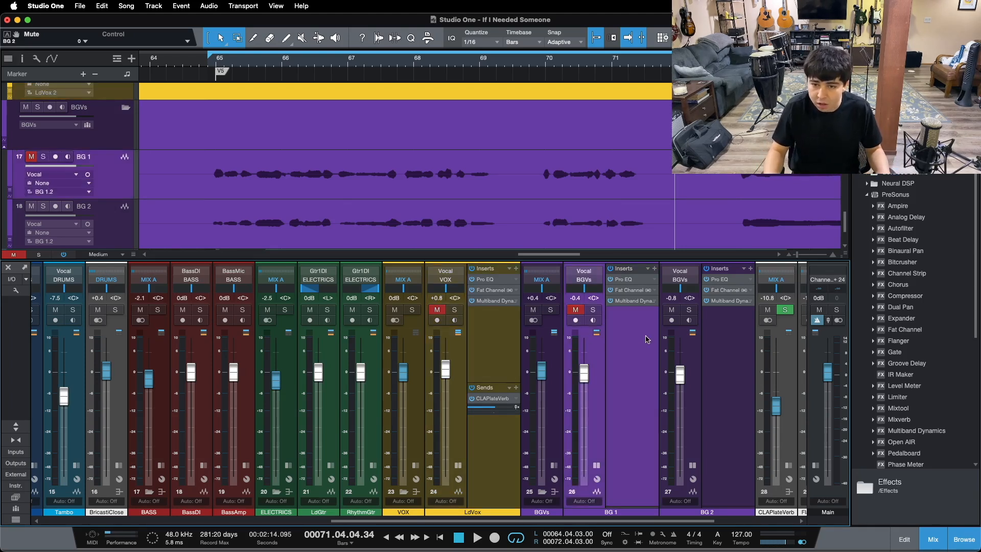
pyautogui.click(671, 309)
pyautogui.click(437, 309)
pyautogui.press('KP_1')
# Step: Review the Pro EQ on LdVox, and show its Fat Channel compressor while playing the loop
pyautogui.click(494, 281)
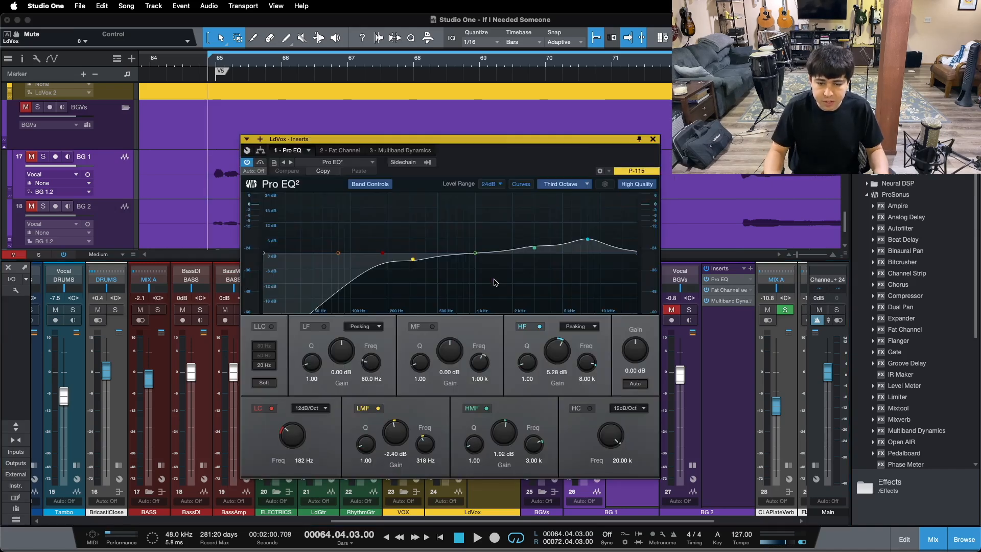
pyautogui.moveTo(373, 139); pyautogui.dragTo(443, 136)
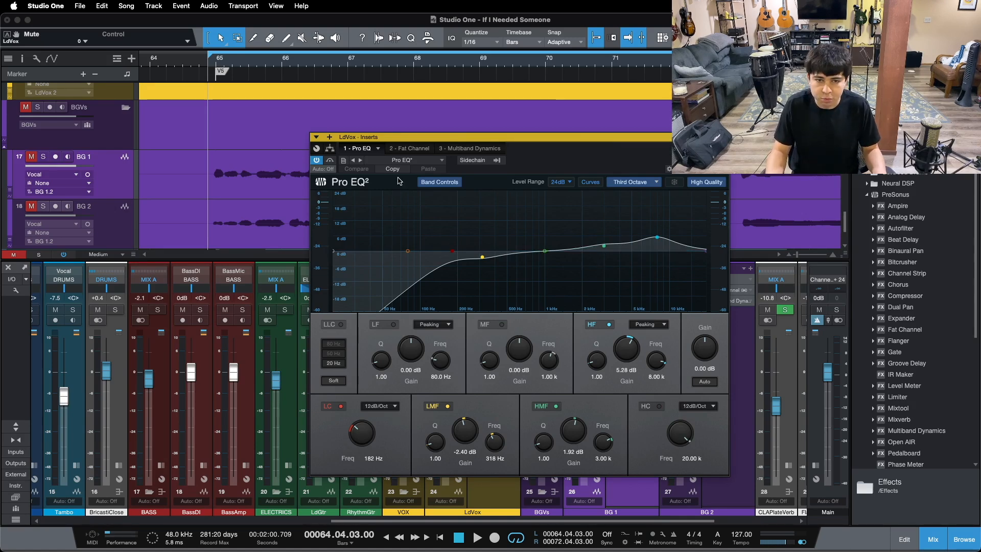
pyautogui.click(407, 149)
pyautogui.click(612, 183)
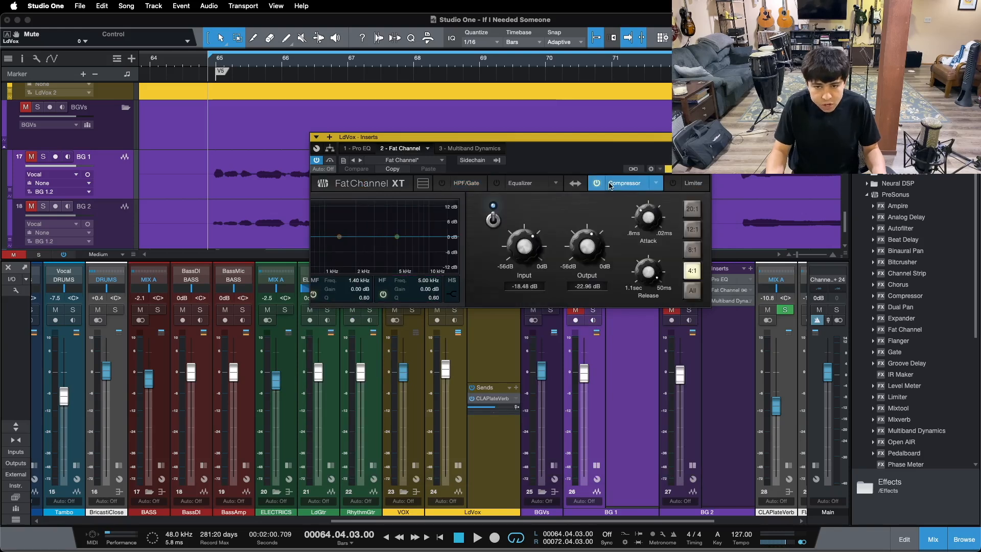
pyautogui.moveTo(574, 148); pyautogui.dragTo(560, 295)
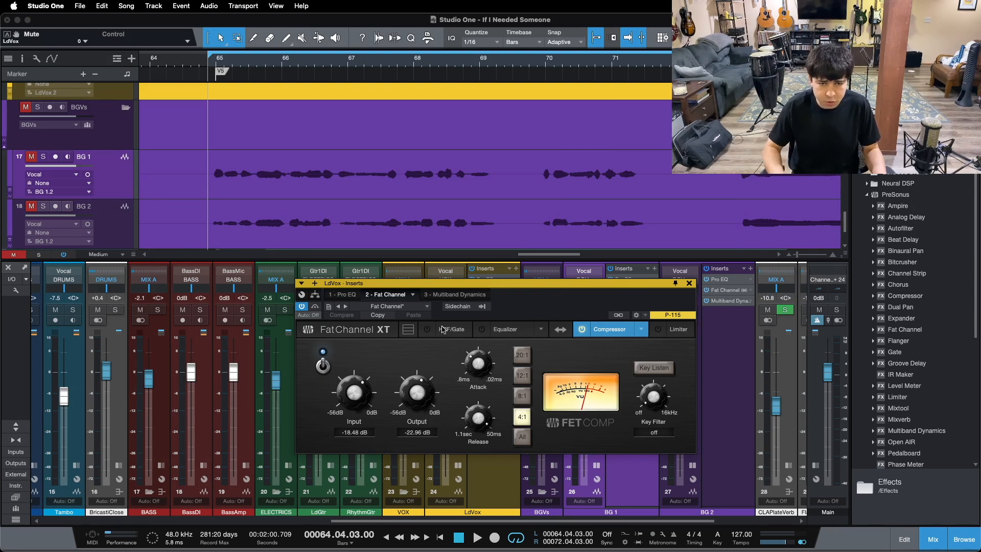
pyautogui.scroll(3, 452, 193)
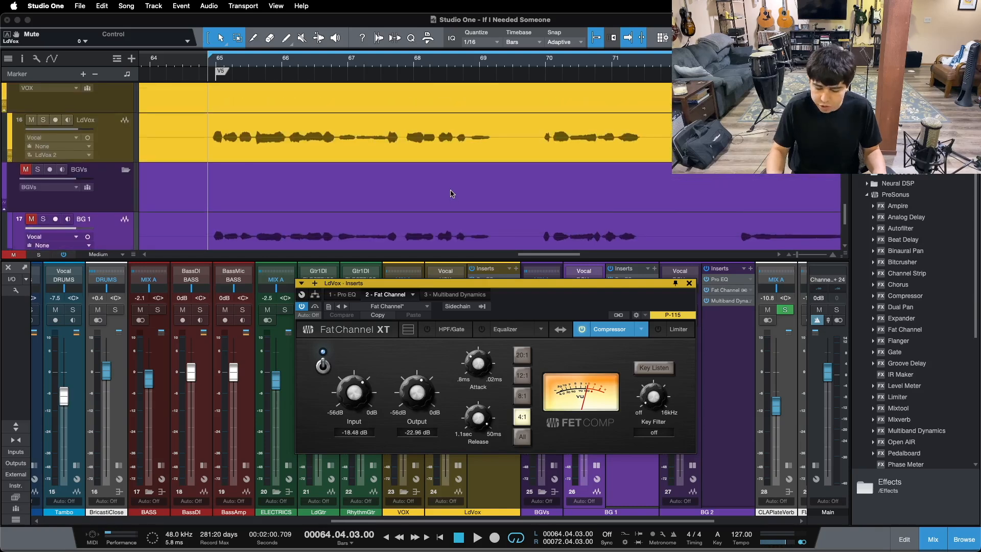
pyautogui.press('space')
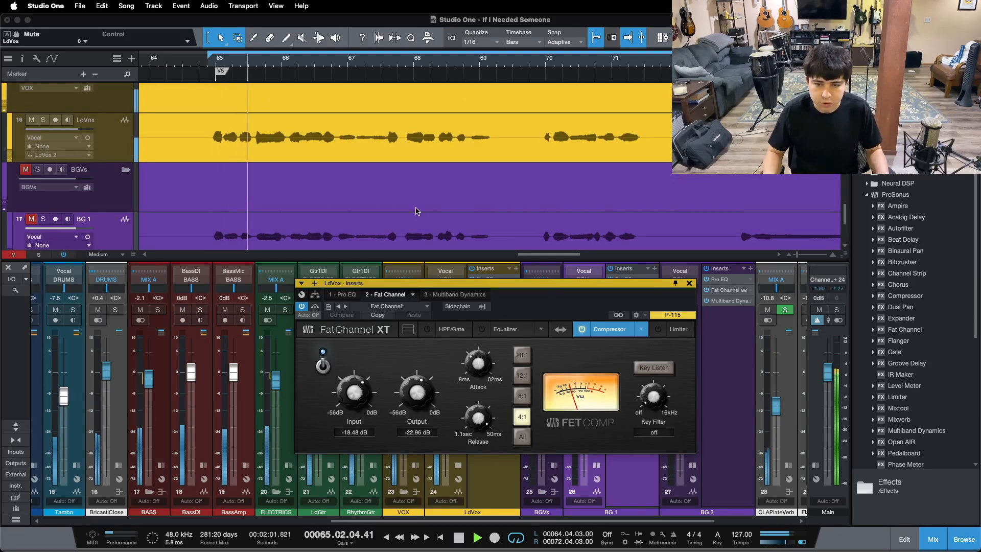
# Step: Stop playback, inspect the H band of Multiband Dynamics on LdVox, and return to its Pro EQ
pyautogui.click(460, 295)
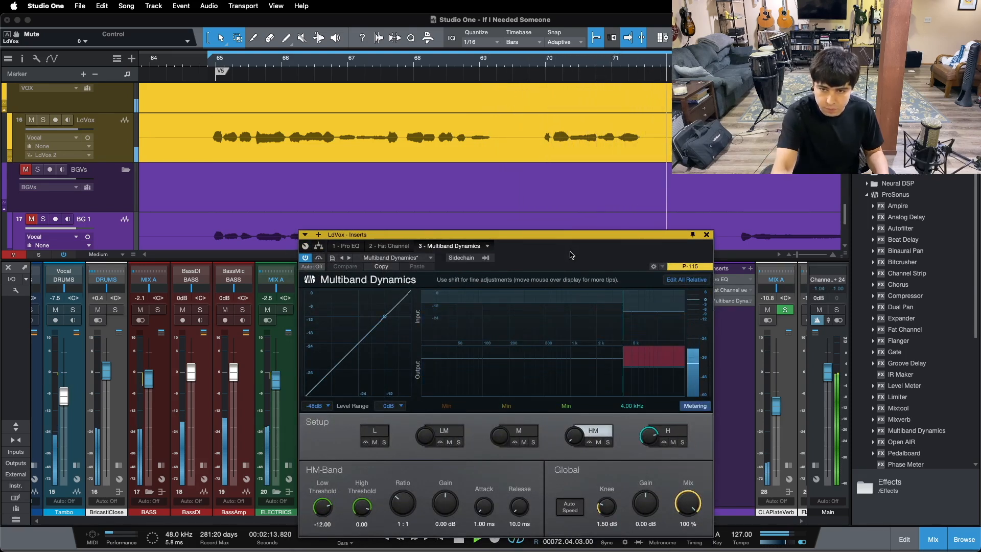
pyautogui.press('space')
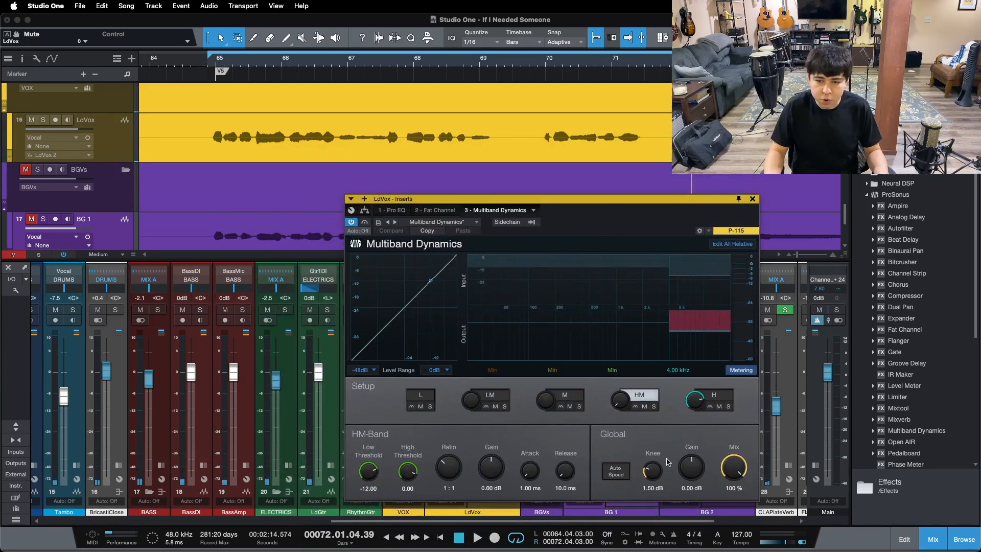
pyautogui.click(713, 394)
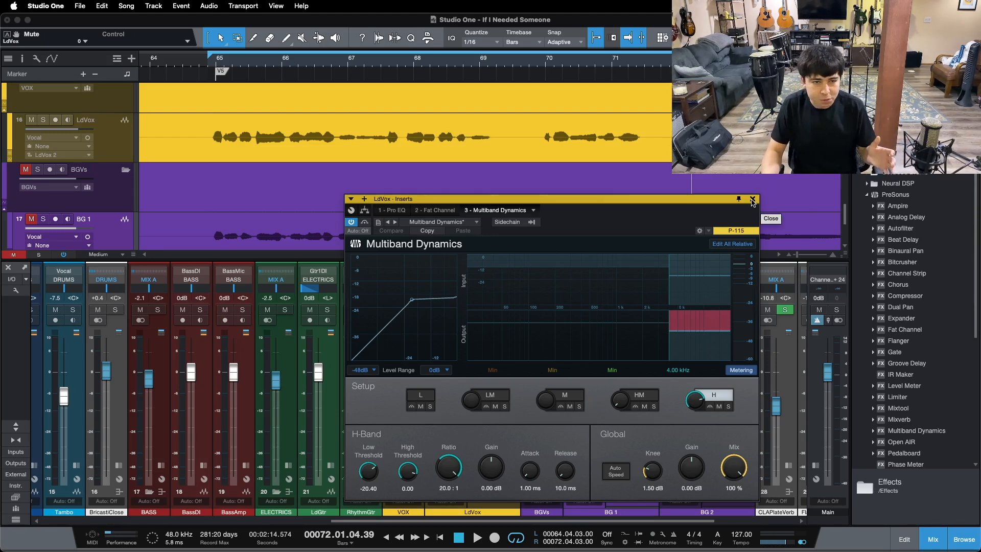
pyautogui.click(399, 210)
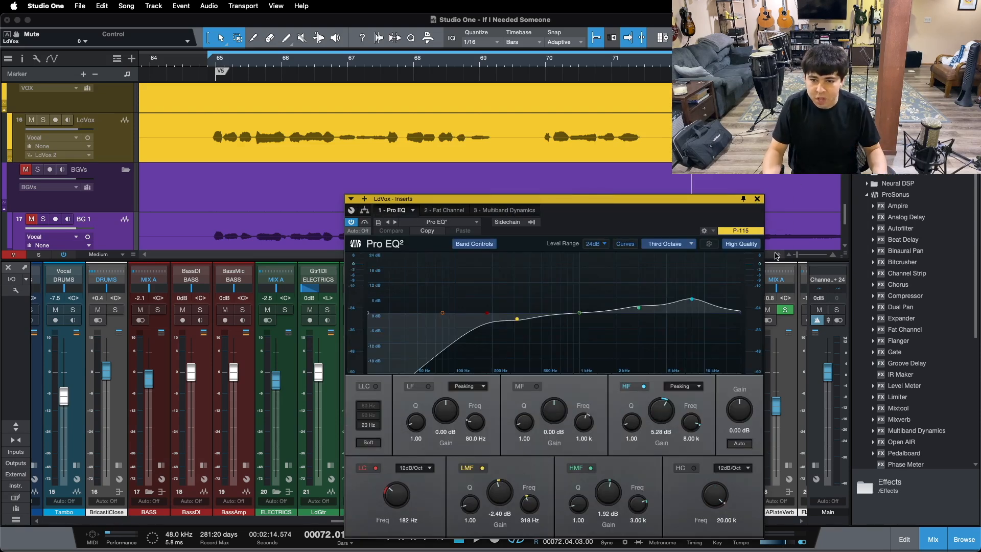
# Step: Close the LdVox inserts, unmute BG 1 and mute LdVox, with the playback position returned to the loop start
pyautogui.click(757, 199)
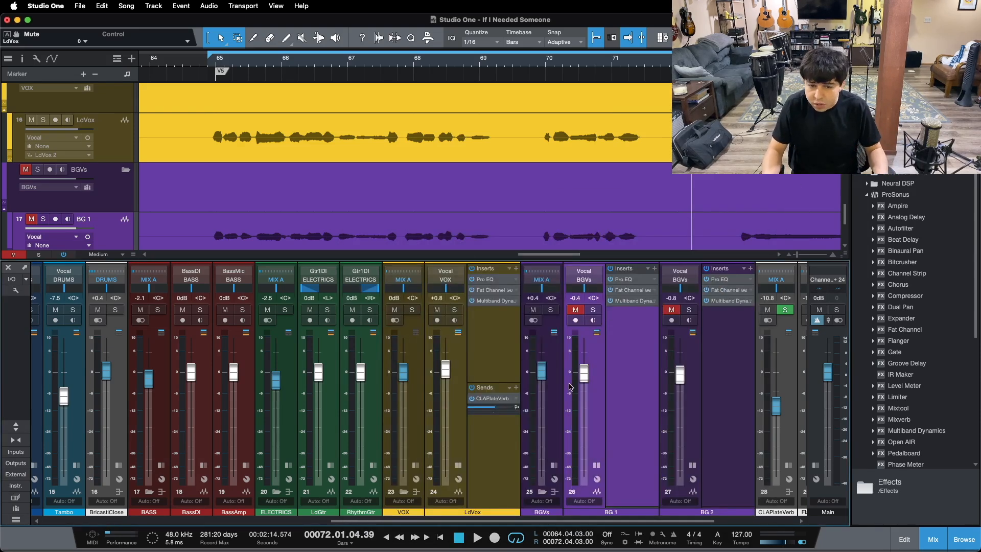
pyautogui.click(575, 310)
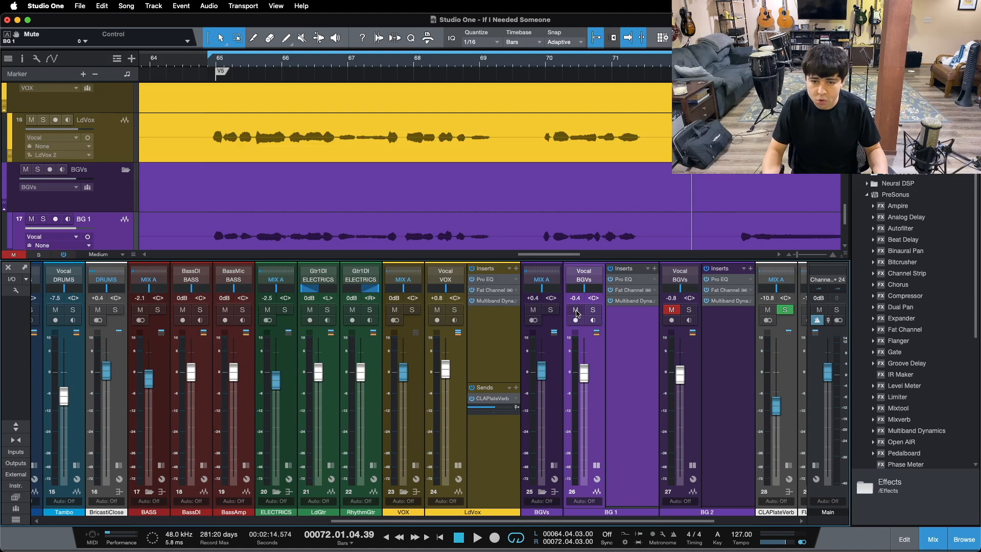
pyautogui.click(437, 309)
pyautogui.click(635, 356)
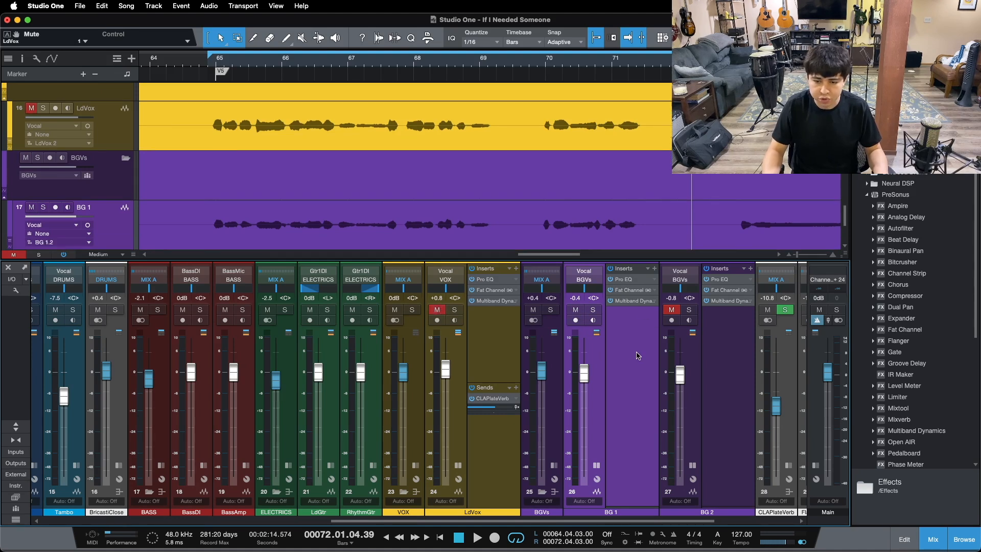
pyautogui.press('space')
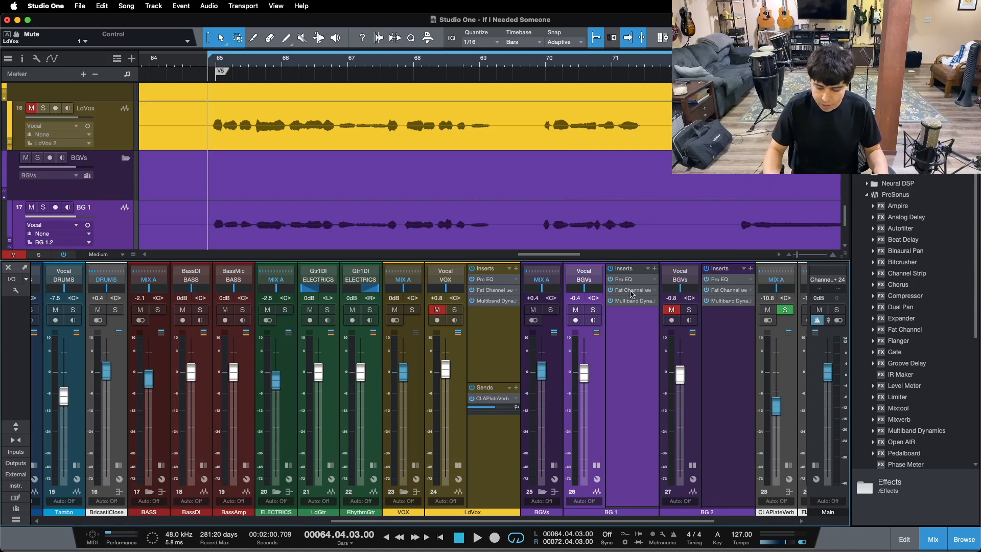
# Step: Play the loop while reviewing the Pro EQ on BG 1, and stop playback
pyautogui.press('space')
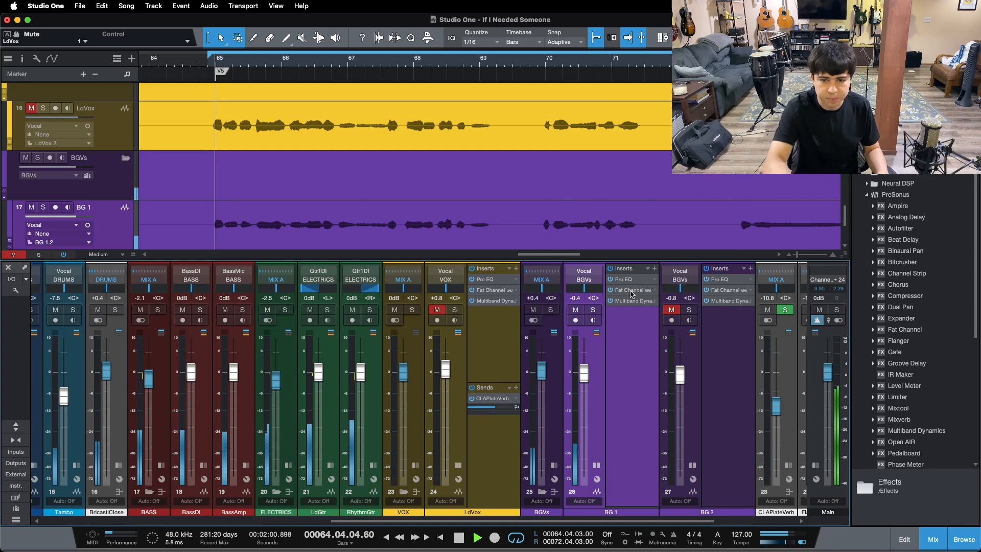
pyautogui.click(622, 281)
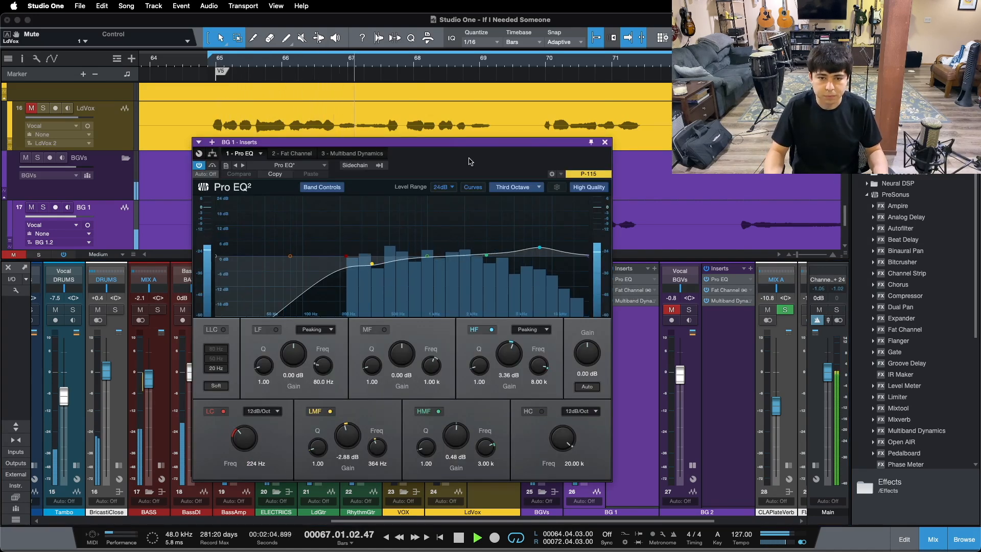
pyautogui.moveTo(466, 161); pyautogui.dragTo(531, 158)
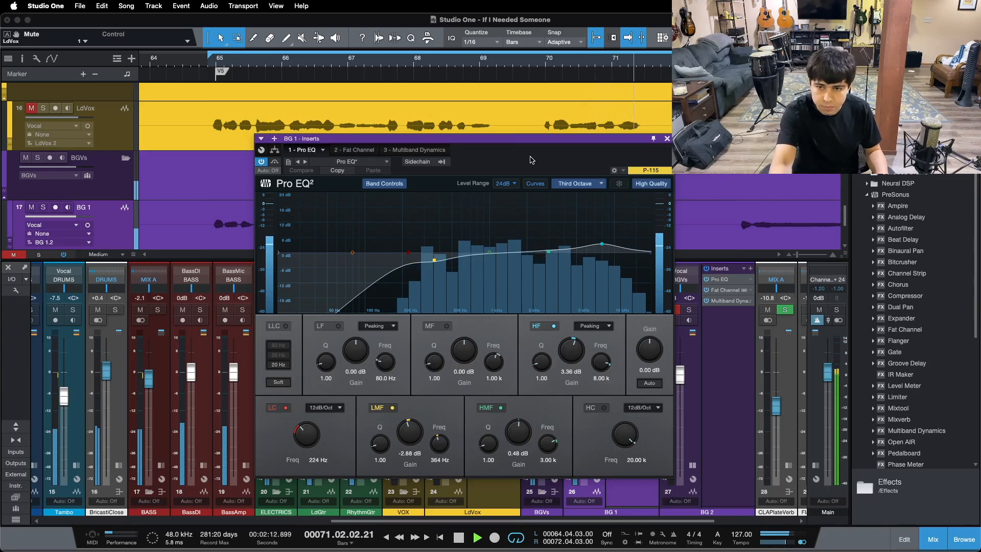
pyautogui.press('space')
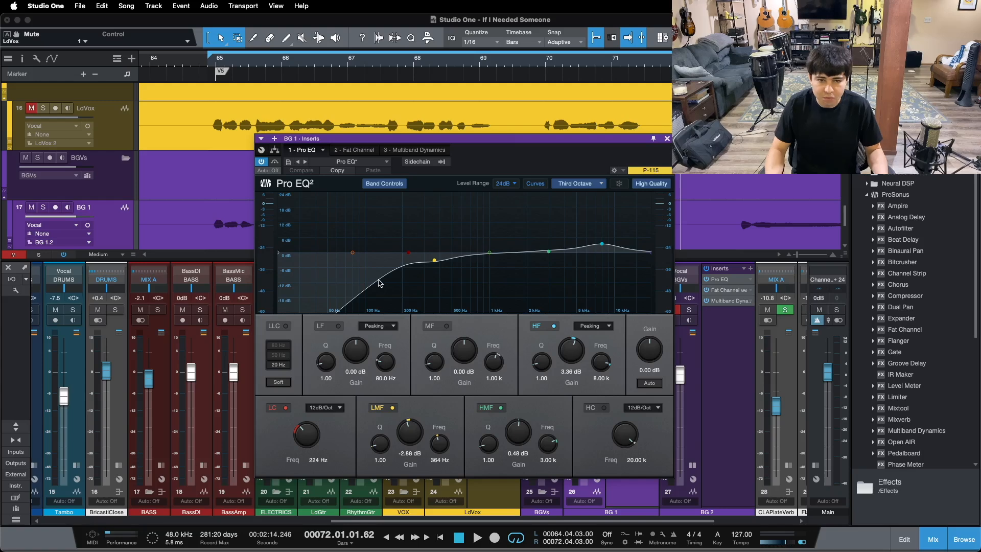
# Step: Review the Fat Channel compressor settings on BG 1, with its window moved clear of the vocal tracks
pyautogui.click(365, 151)
pyautogui.click(581, 187)
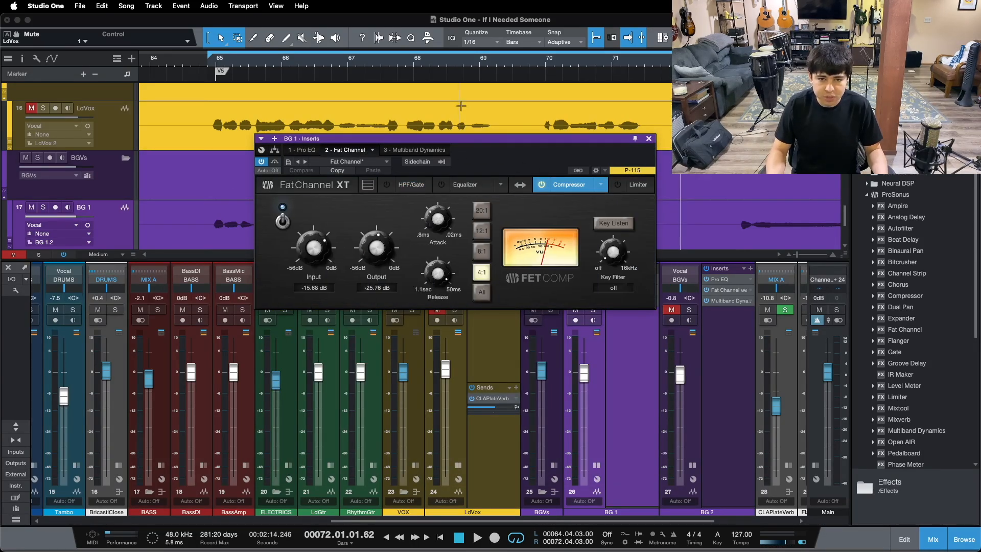
pyautogui.moveTo(477, 139); pyautogui.dragTo(474, 261)
pyautogui.scroll(-1, 469, 202)
pyautogui.scroll(-1, 469, 201)
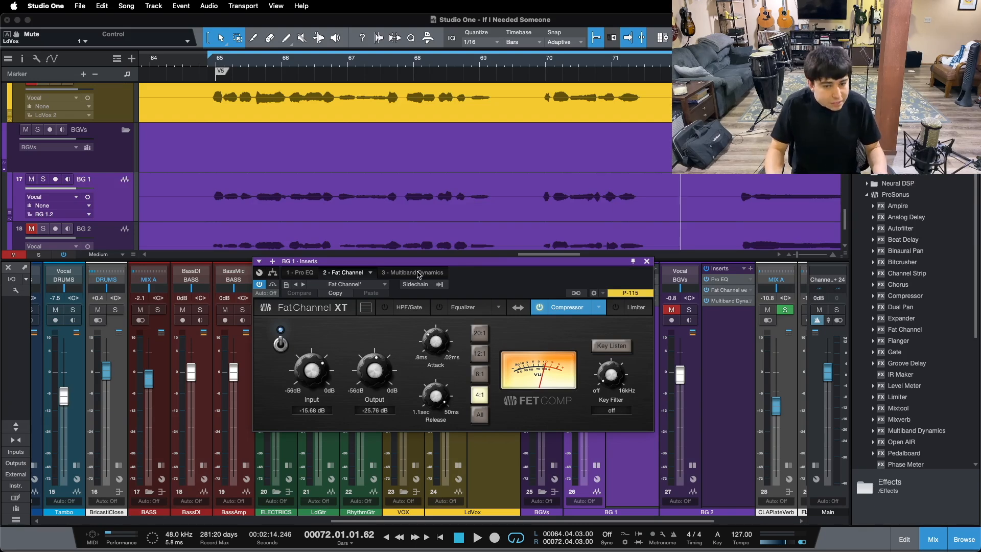
# Step: Inspect the H band of Multiband Dynamics on BG 1, and audition the loop from its start
pyautogui.moveTo(506, 278); pyautogui.dragTo(495, 228)
pyautogui.click(418, 303)
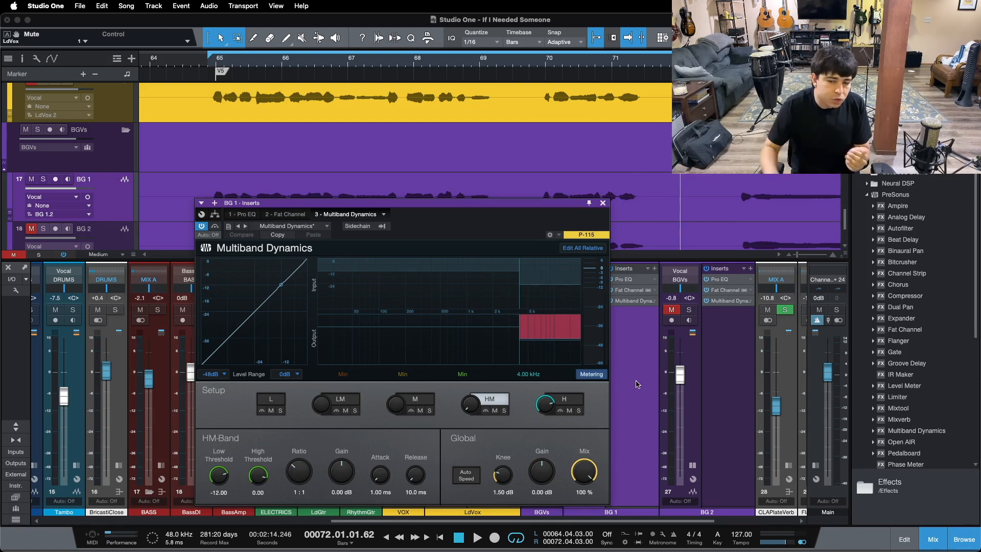
pyautogui.click(572, 400)
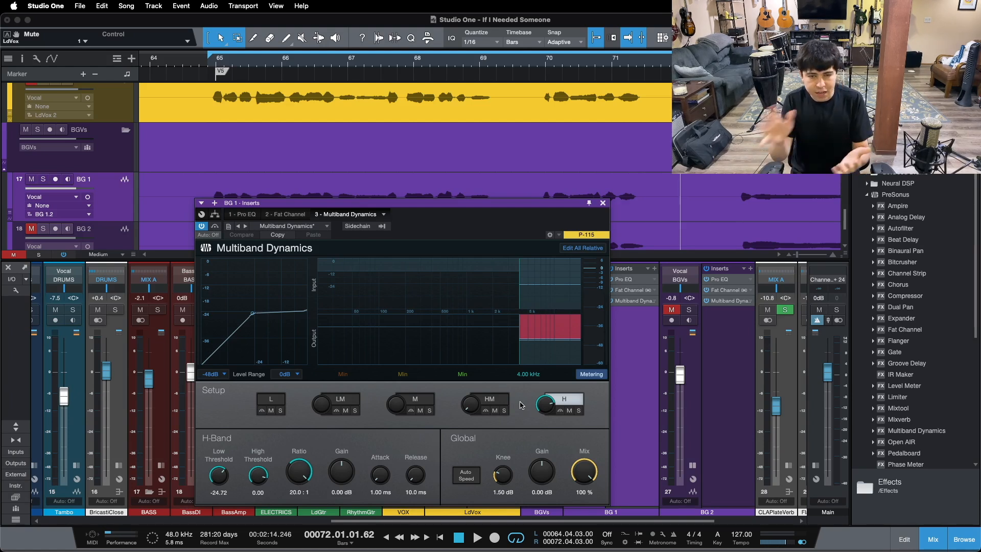
pyautogui.press('space')
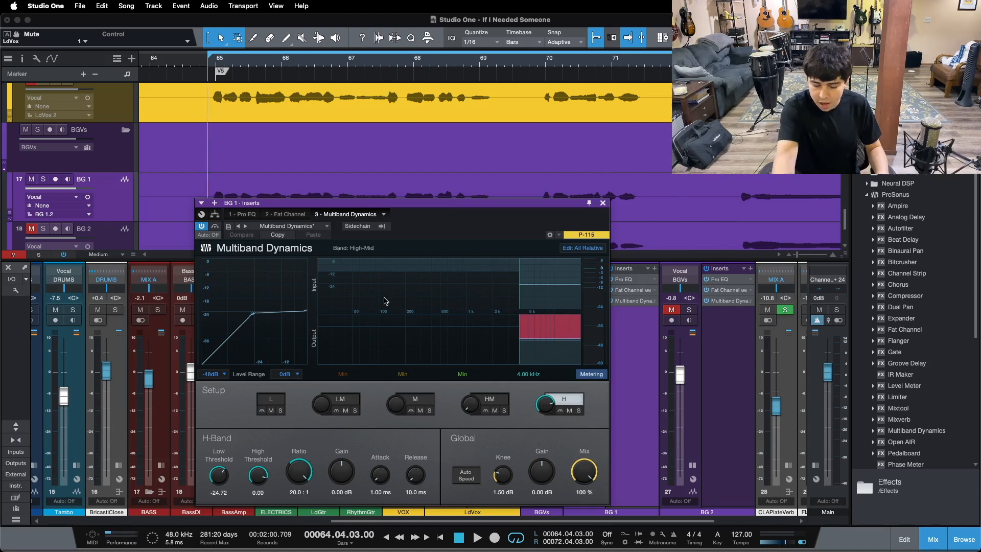
pyautogui.press('space')
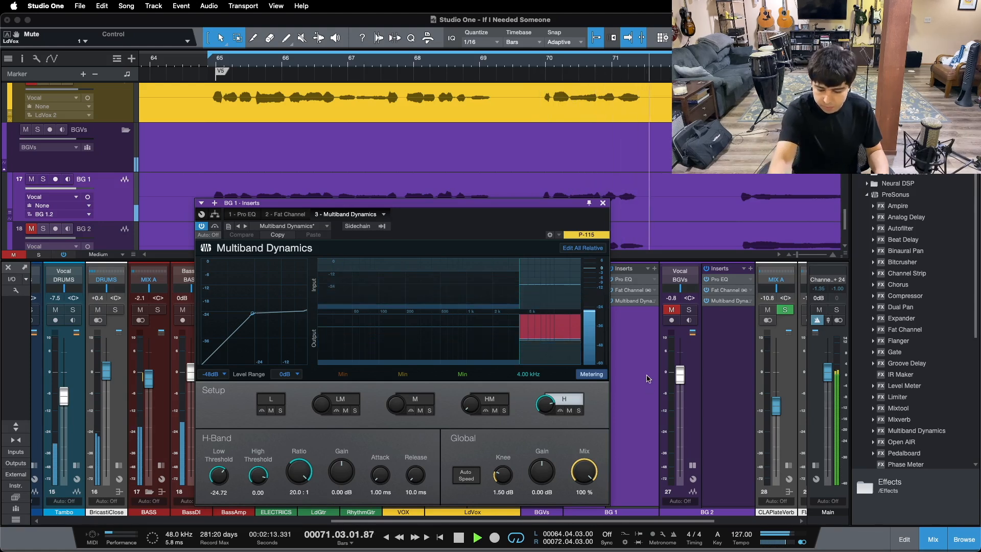
pyautogui.press('space')
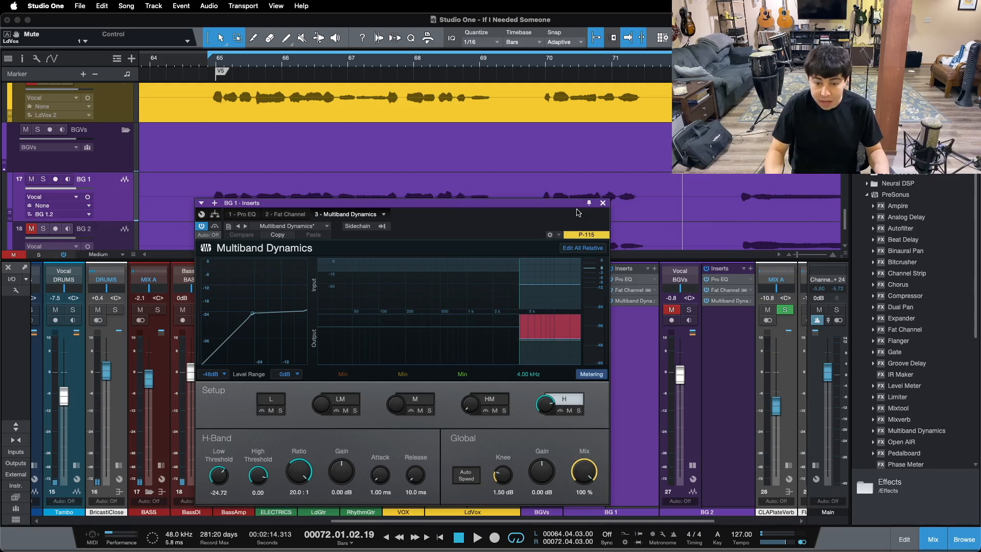
# Step: Close the BG 1 inserts, mute BG 1 and unmute BG 2
pyautogui.click(603, 203)
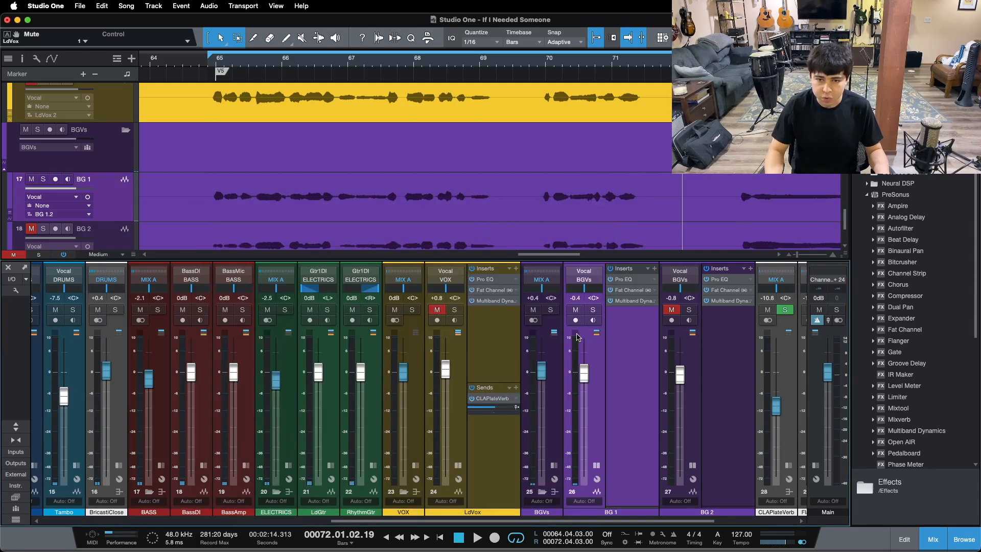
pyautogui.click(576, 310)
pyautogui.click(671, 309)
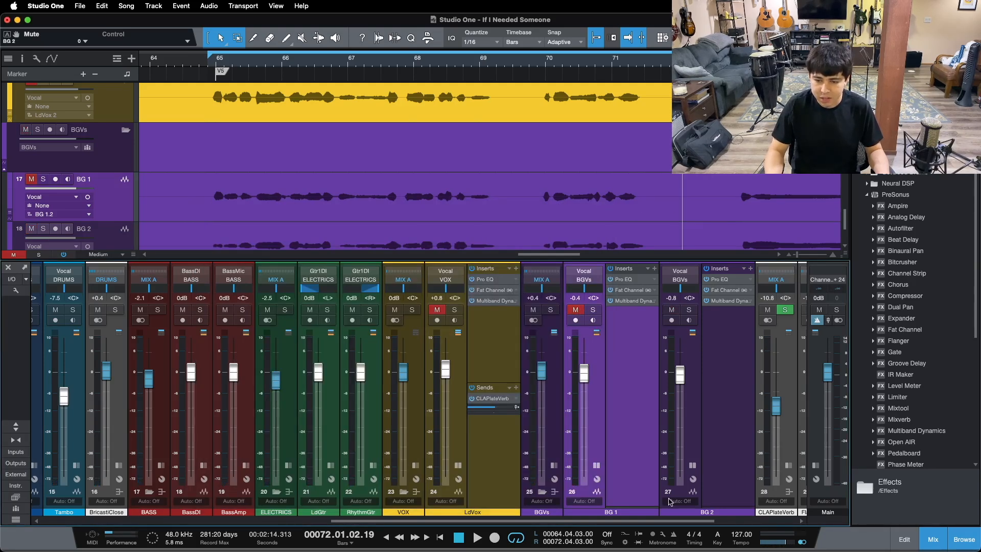
# Step: Review the Pro EQ on BG 2 while playing the loop from its start, and stop playback
pyautogui.moveTo(626, 522); pyautogui.dragTo(684, 522)
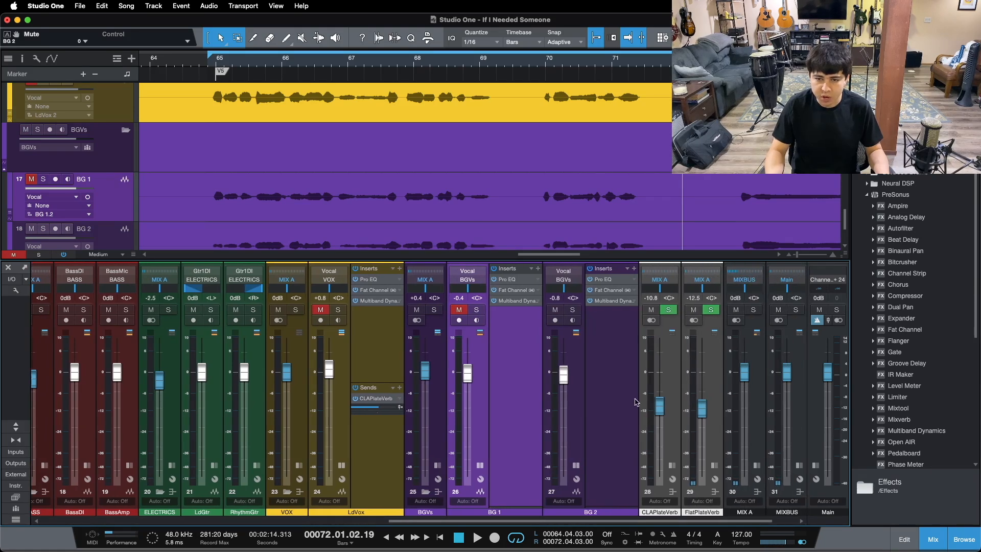
pyautogui.click(604, 279)
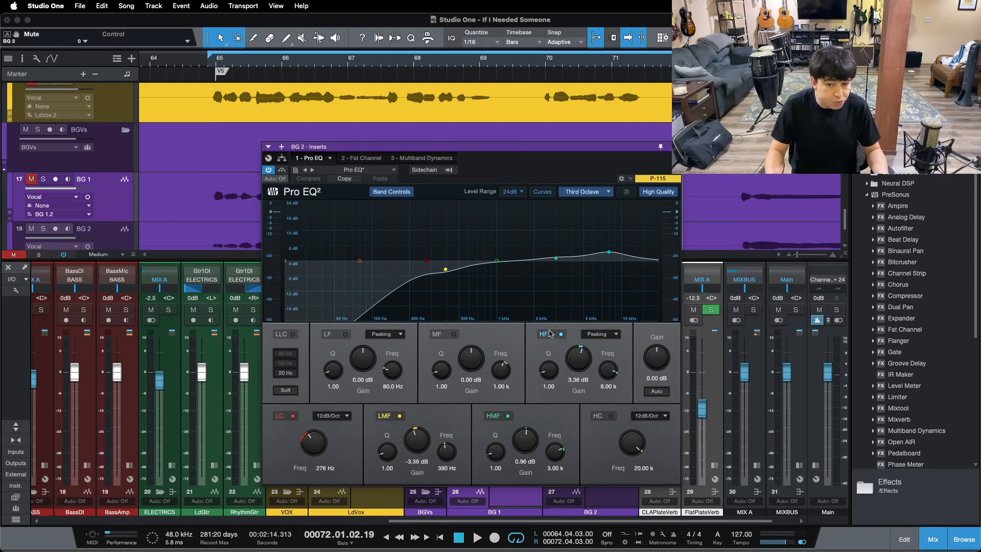
pyautogui.press('KP_1')
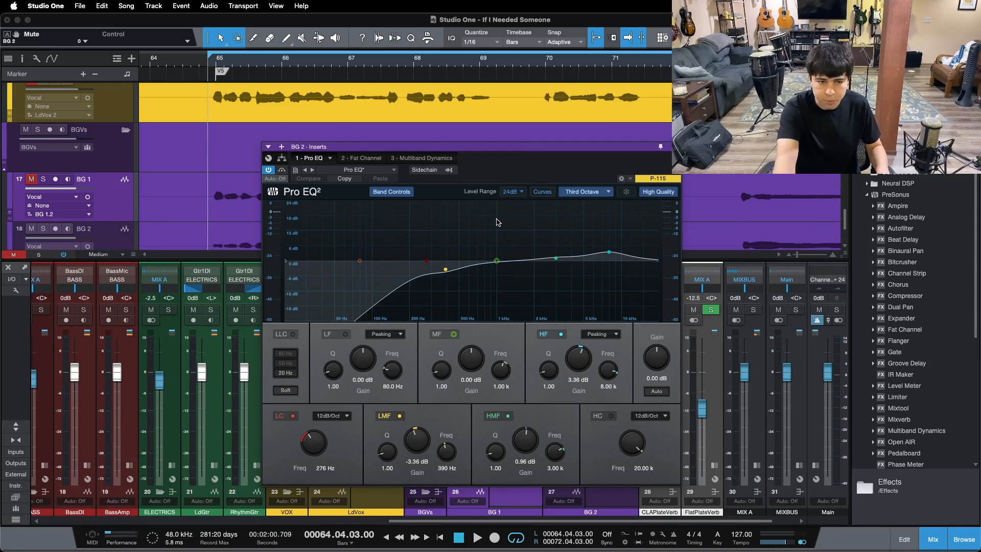
pyautogui.press('space')
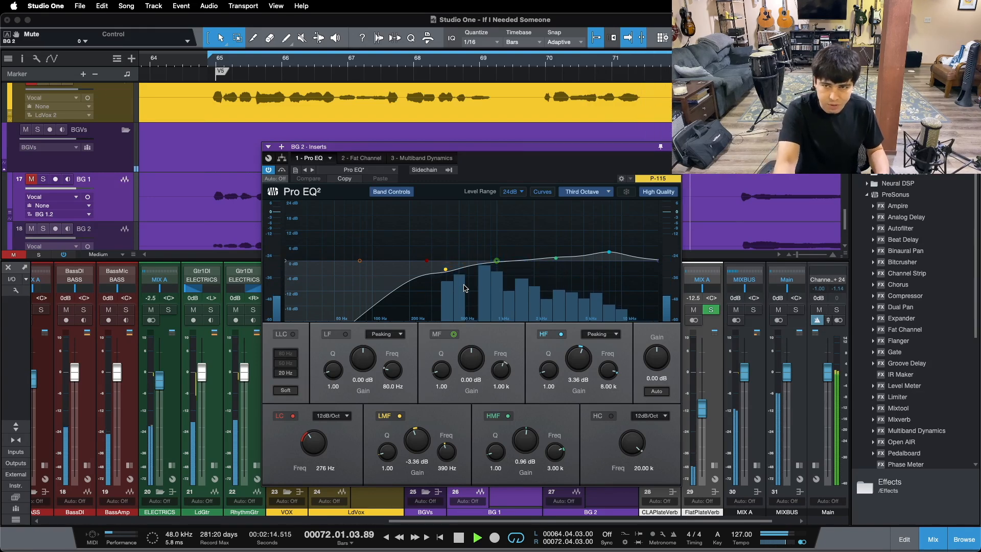
pyautogui.press('space')
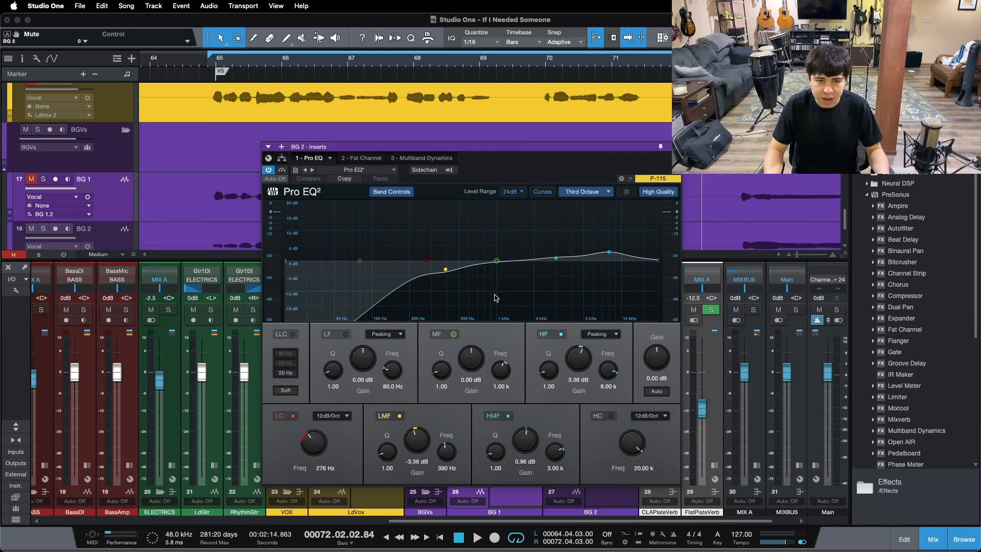
# Step: Review the Fat Channel compressor settings on BG 2, keeping both background vocal tracks in view
pyautogui.click(370, 159)
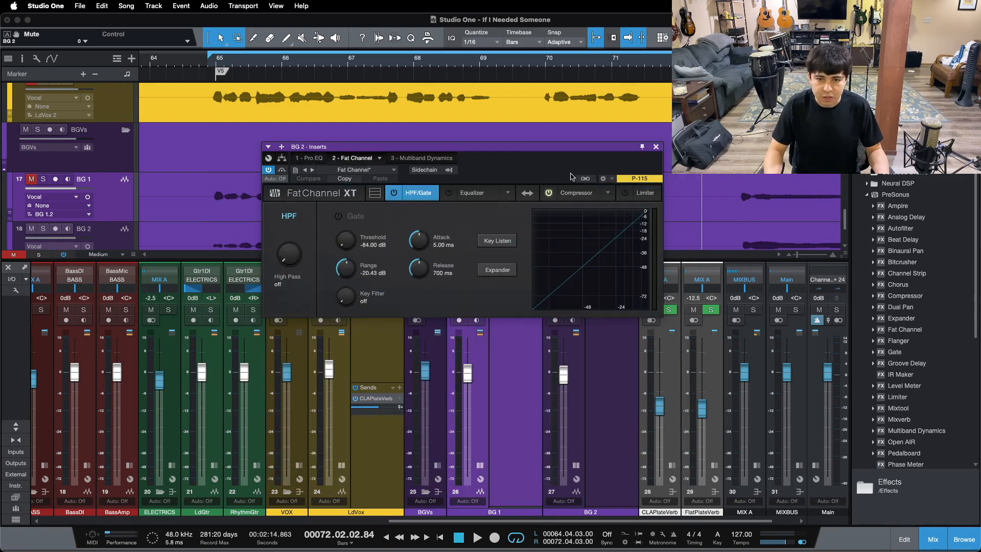
pyautogui.click(576, 193)
pyautogui.moveTo(408, 146); pyautogui.dragTo(424, 285)
pyautogui.scroll(-1, 513, 190)
pyautogui.scroll(-1, 514, 190)
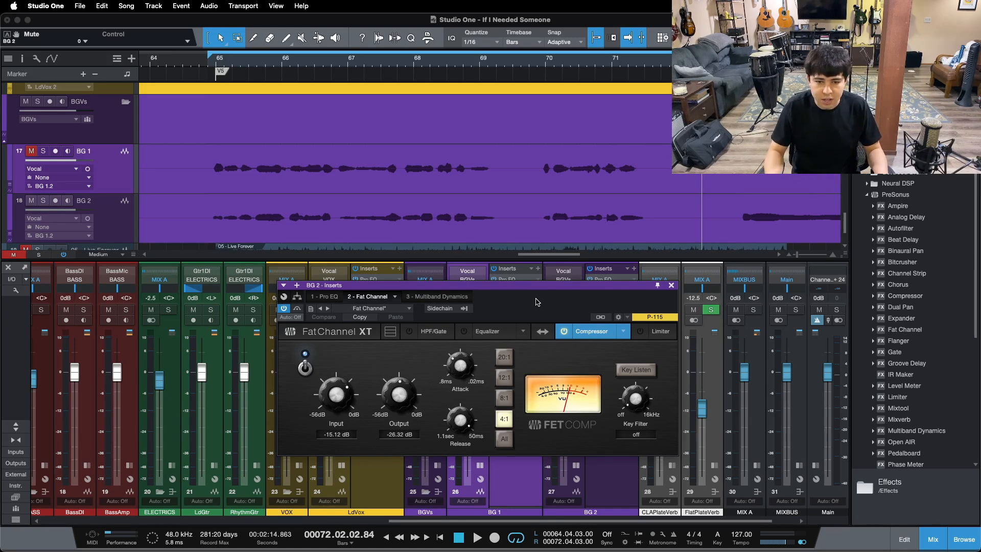
# Step: Inspect the H band of Multiband Dynamics on BG 2, and close its inserts
pyautogui.click(456, 294)
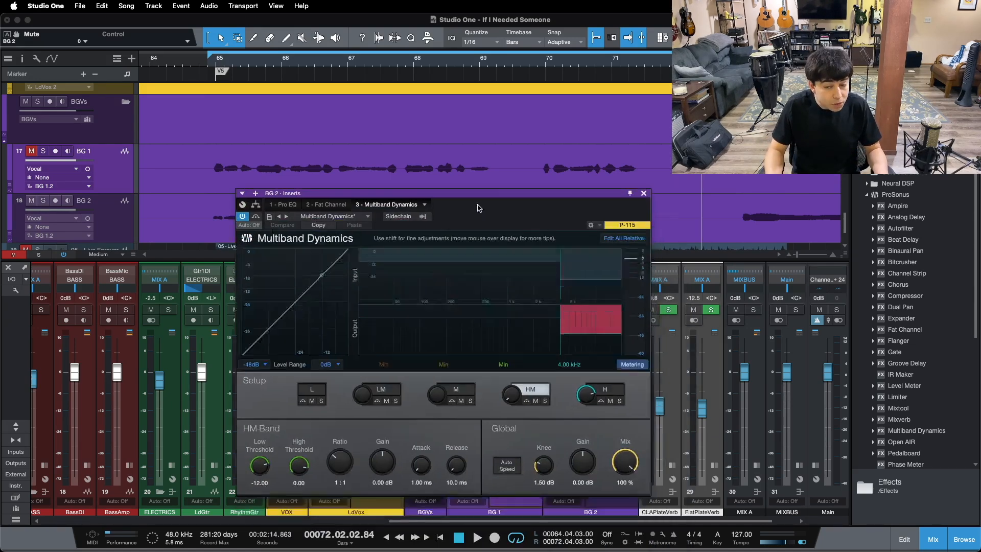
pyautogui.moveTo(495, 170)
pyautogui.mouseDown()
pyautogui.moveTo(505, 185)
pyautogui.moveTo(491, 174)
pyautogui.mouseUp()
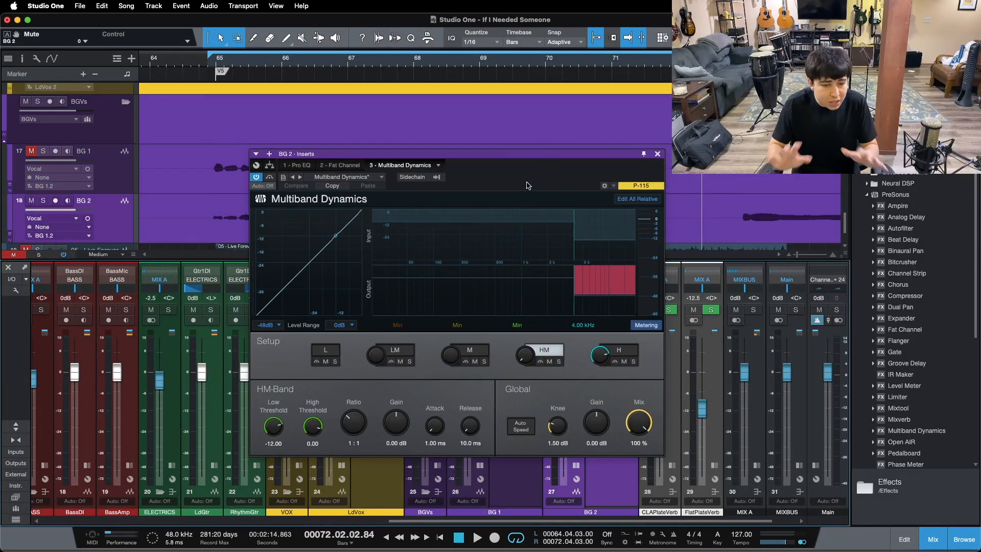
pyautogui.click(618, 350)
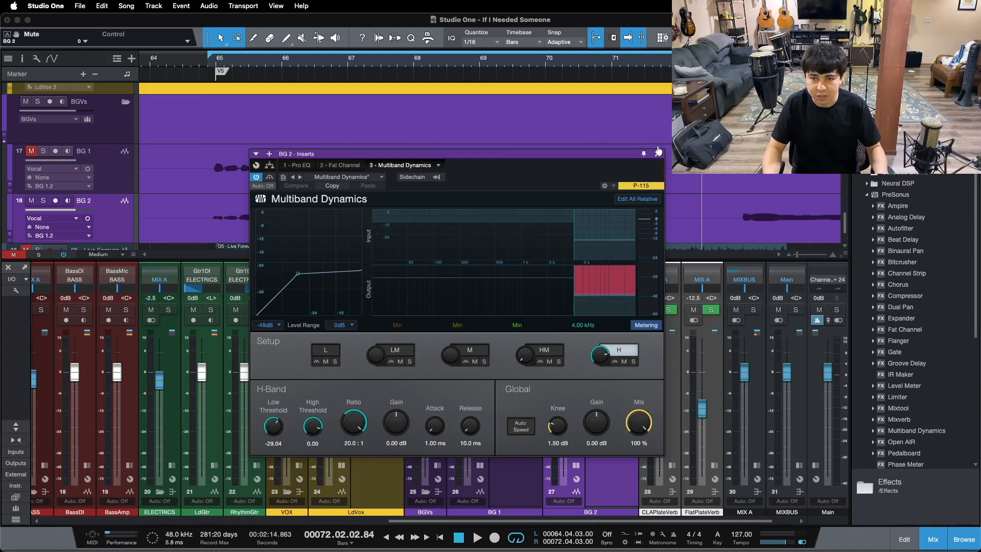
pyautogui.click(658, 153)
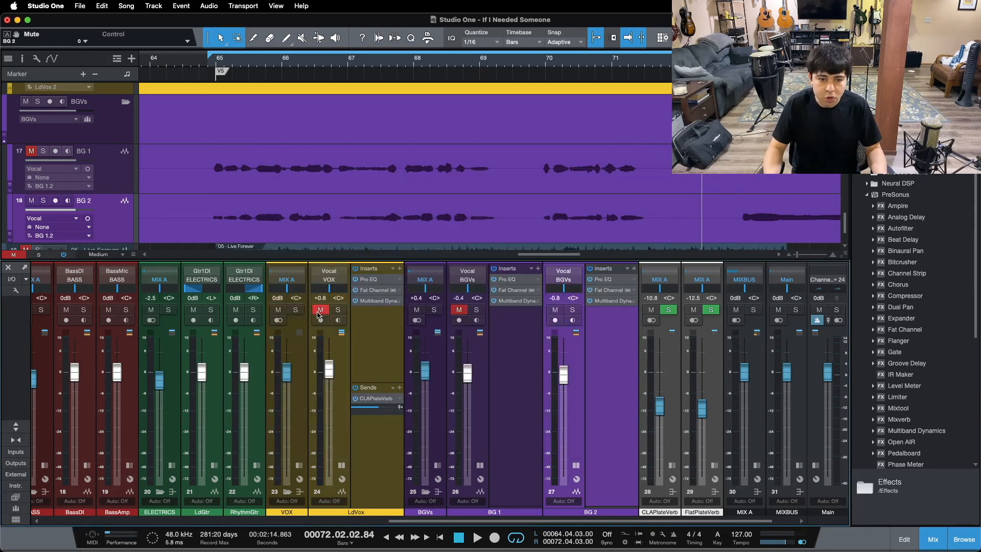
# Step: Mute BG 2, unmute LdVox, and play the loop from its start
pyautogui.click(554, 309)
pyautogui.click(321, 309)
pyautogui.press('space')
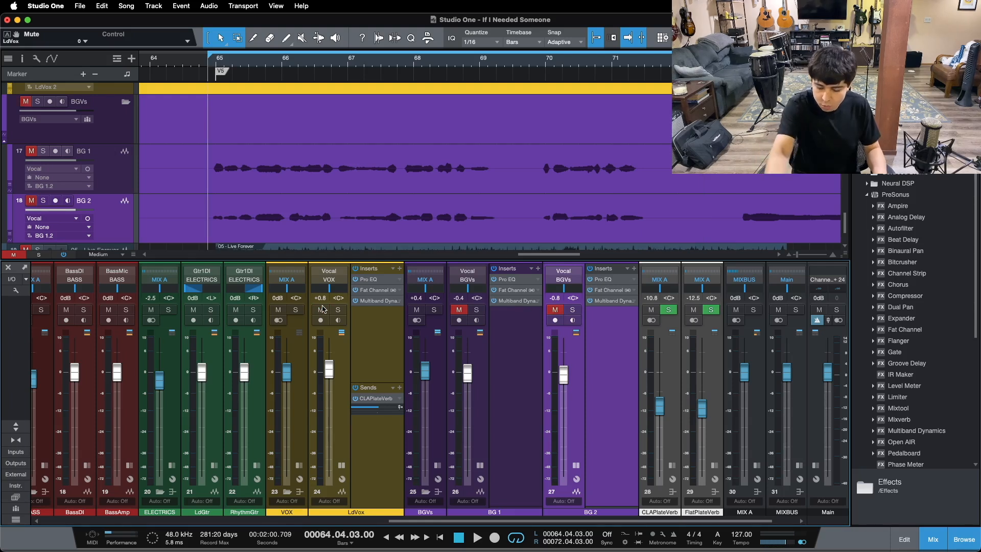
pyautogui.press('space')
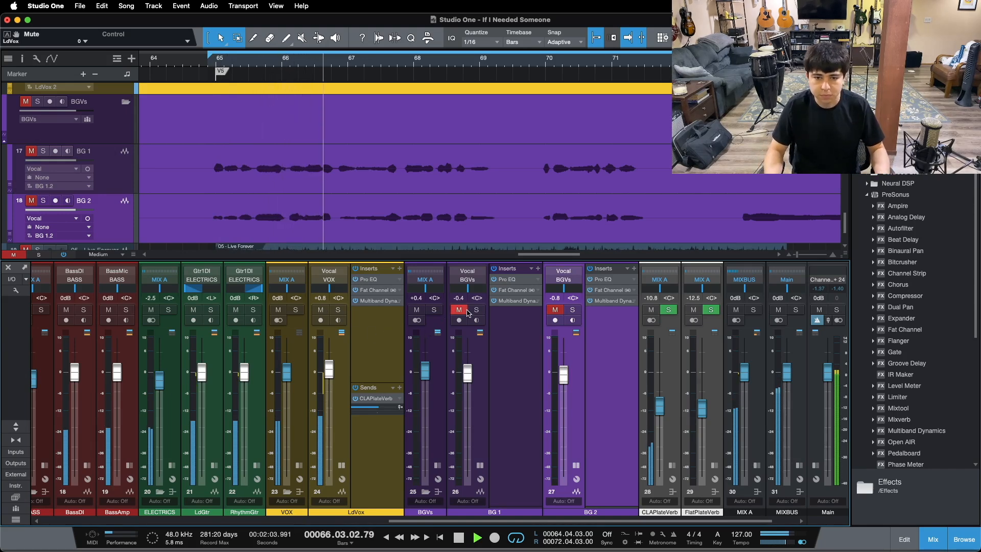
# Step: Expand the BGVs channel to show its inserts and sends, and unmute BG 1 and BG 2 during playback
pyautogui.moveTo(388, 383); pyautogui.dragTo(376, 417)
pyautogui.click(438, 465)
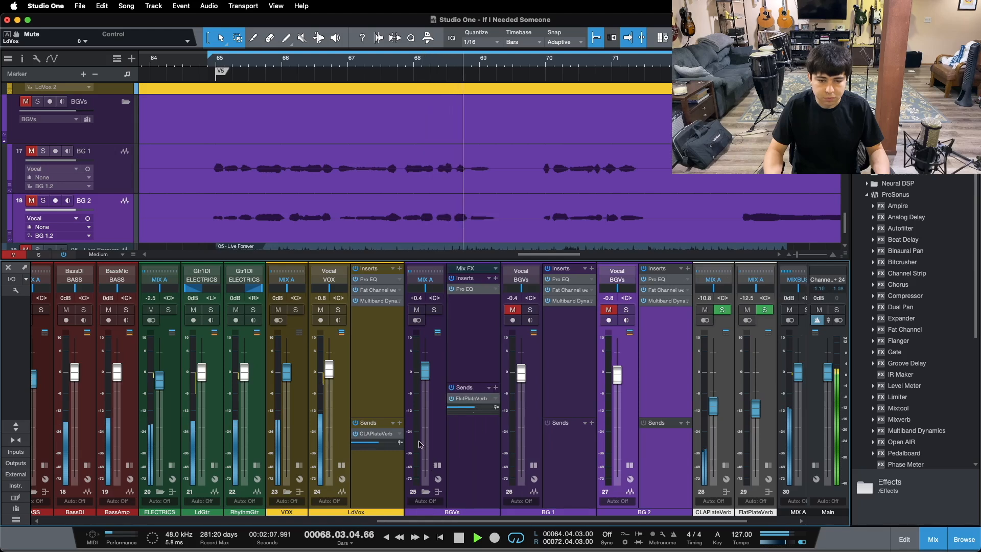
pyautogui.click(513, 310)
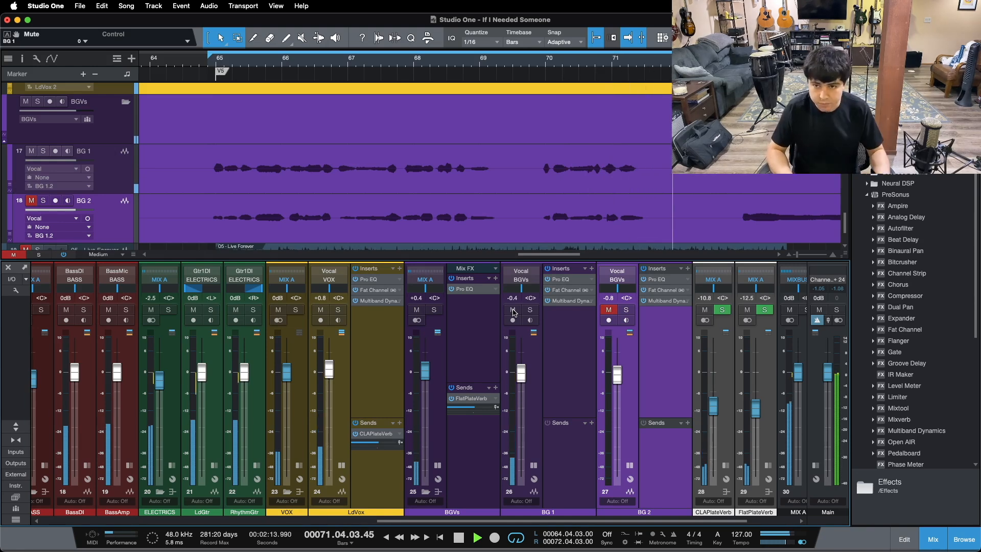
pyautogui.click(610, 309)
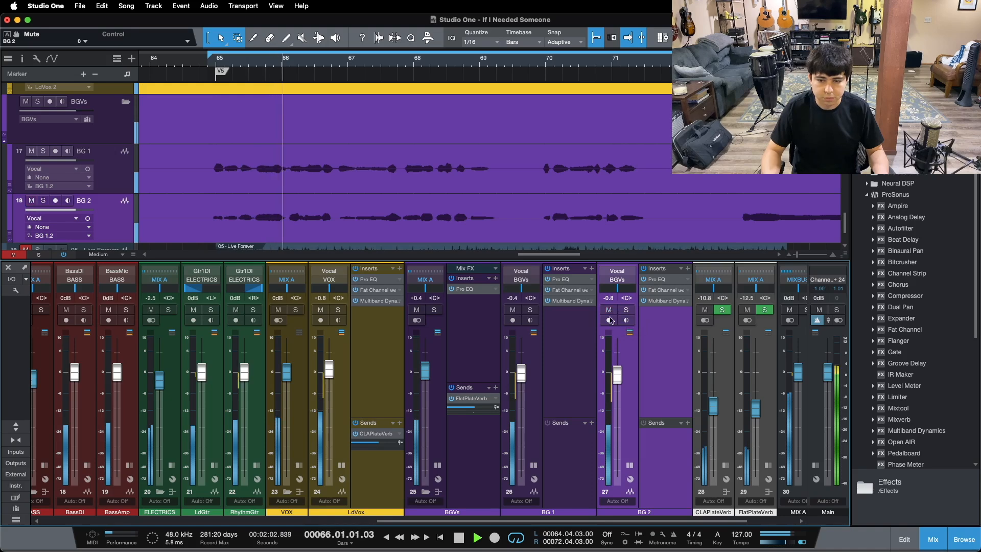
# Step: Collapse the BG 1, BG 2 and BGVs channels, and solo LdVox and BGVs to hear only the vocals
pyautogui.click(533, 465)
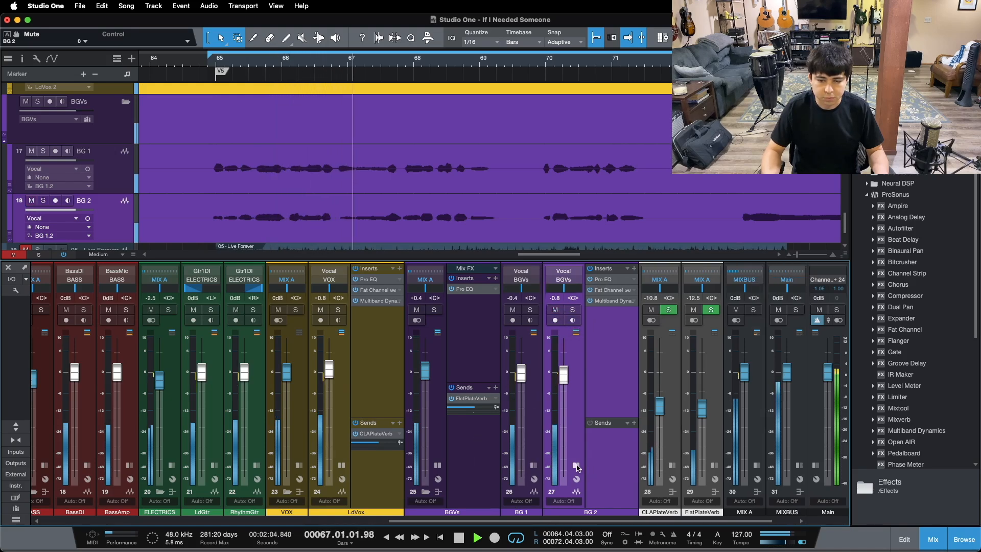
pyautogui.click(577, 466)
pyautogui.click(494, 465)
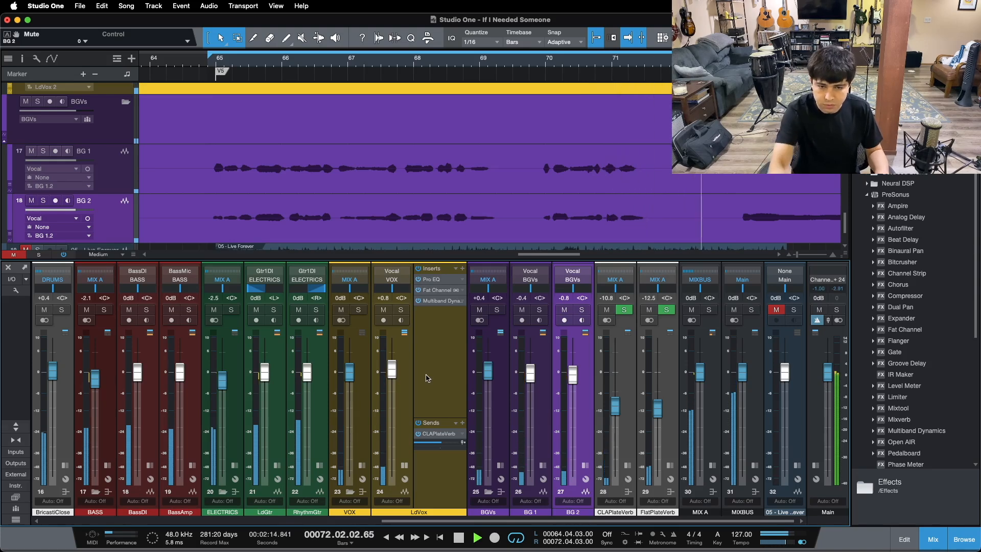
pyautogui.click(400, 310)
pyautogui.click(496, 310)
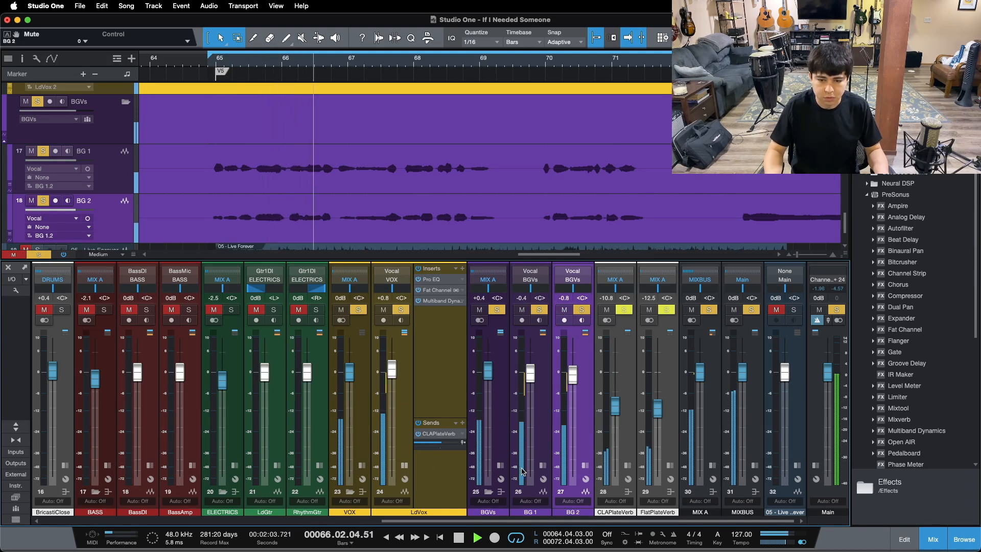
# Step: Expand the BG 1 and BG 2 channels to show their inserts and sends, and stop playback
pyautogui.click(543, 465)
pyautogui.click(638, 465)
pyautogui.hscroll(3, 505, 391)
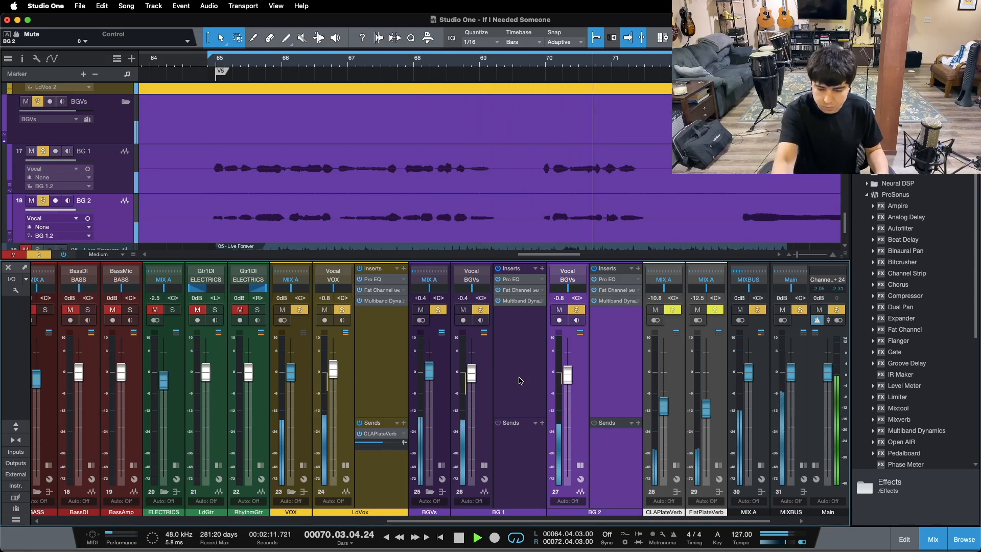
pyautogui.press('space')
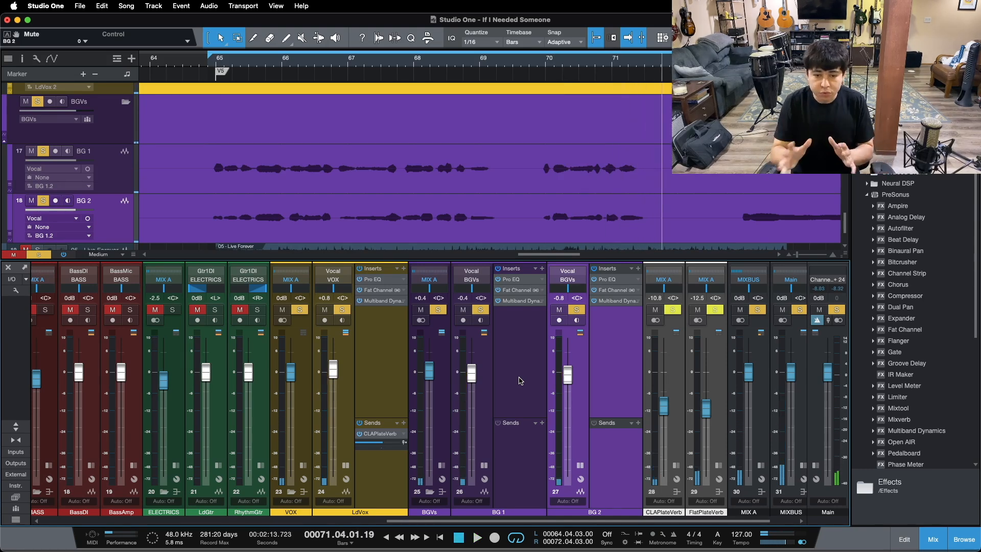